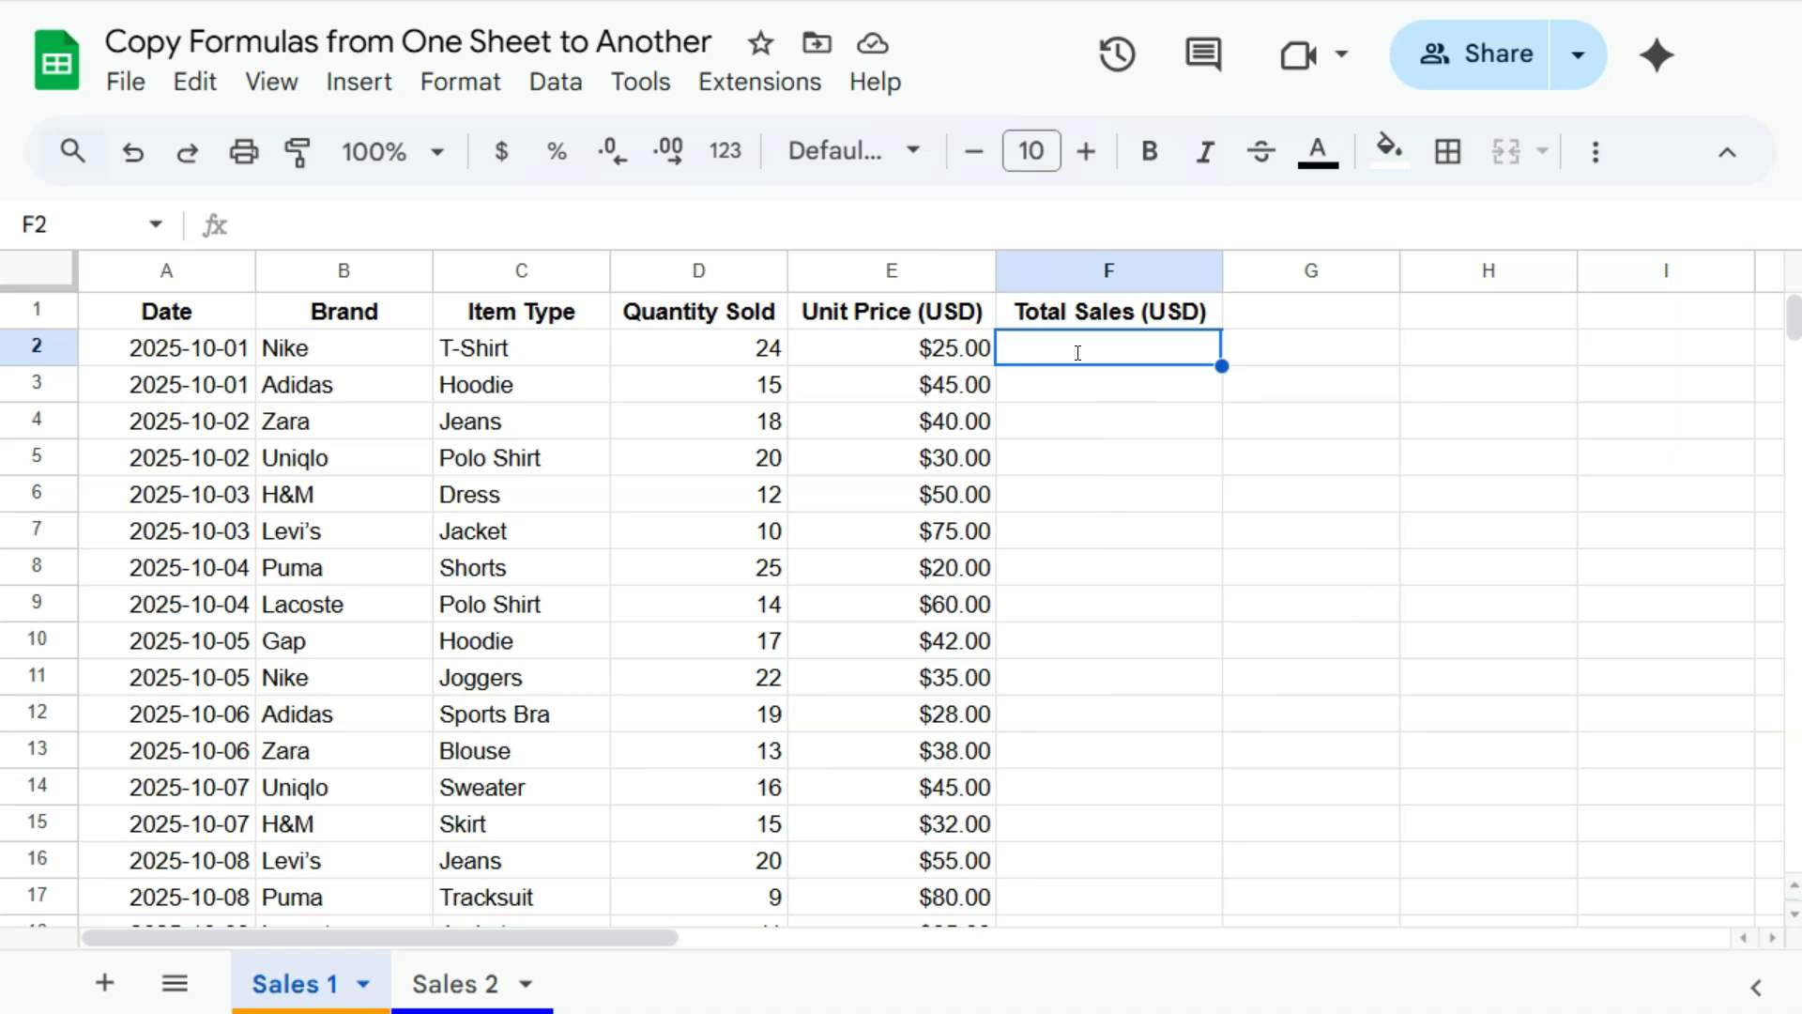
type("=")
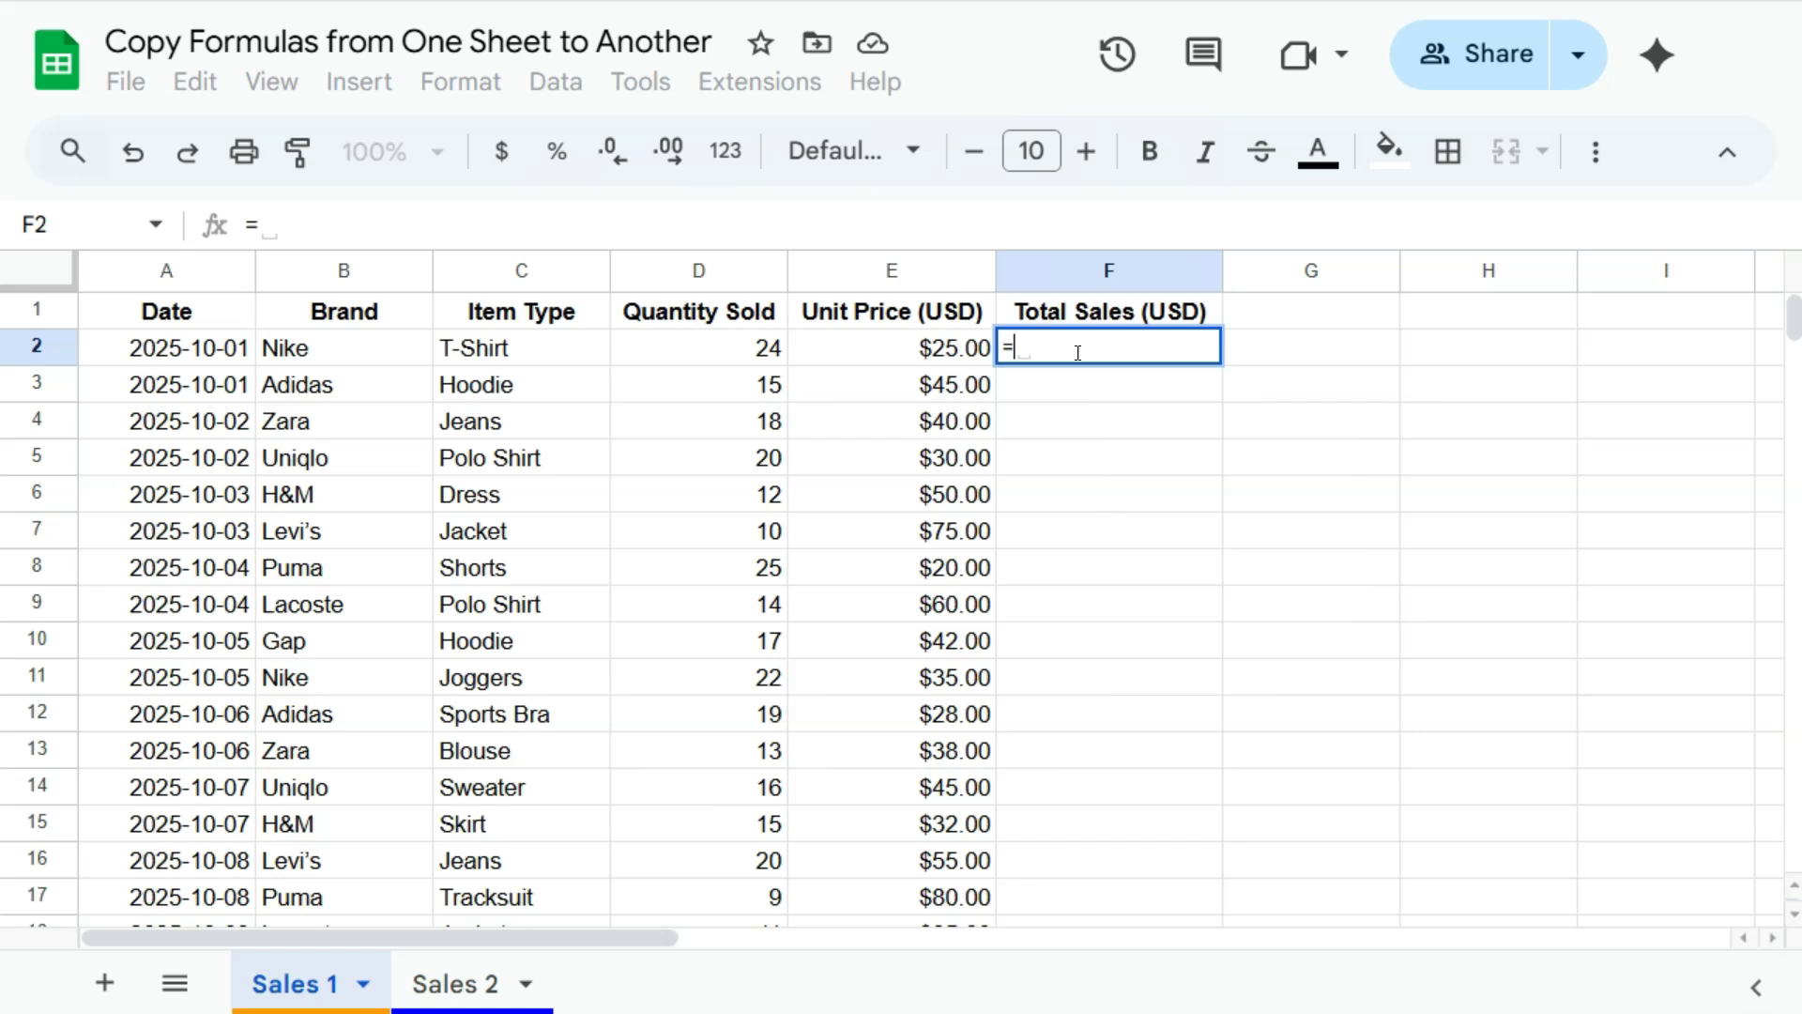
- Enter =D2*E2 in F2 on Sales 1, giving $600.00
left_click(746, 353)
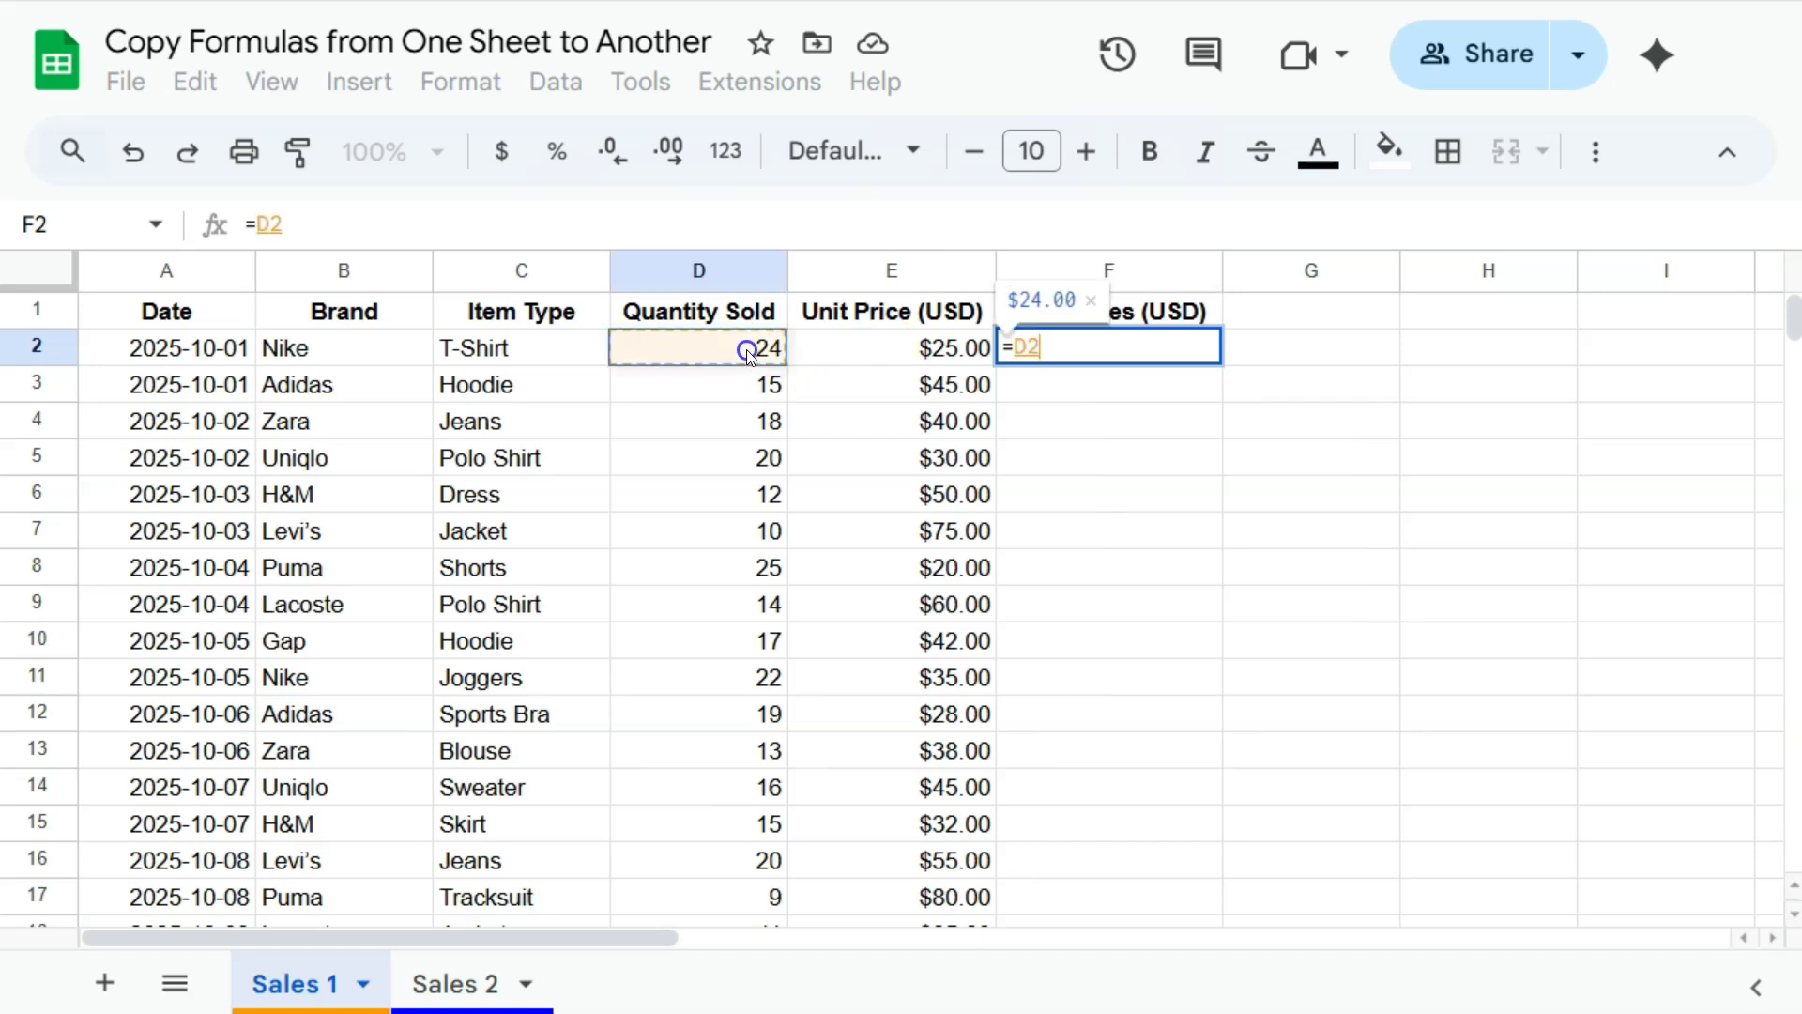
type("*")
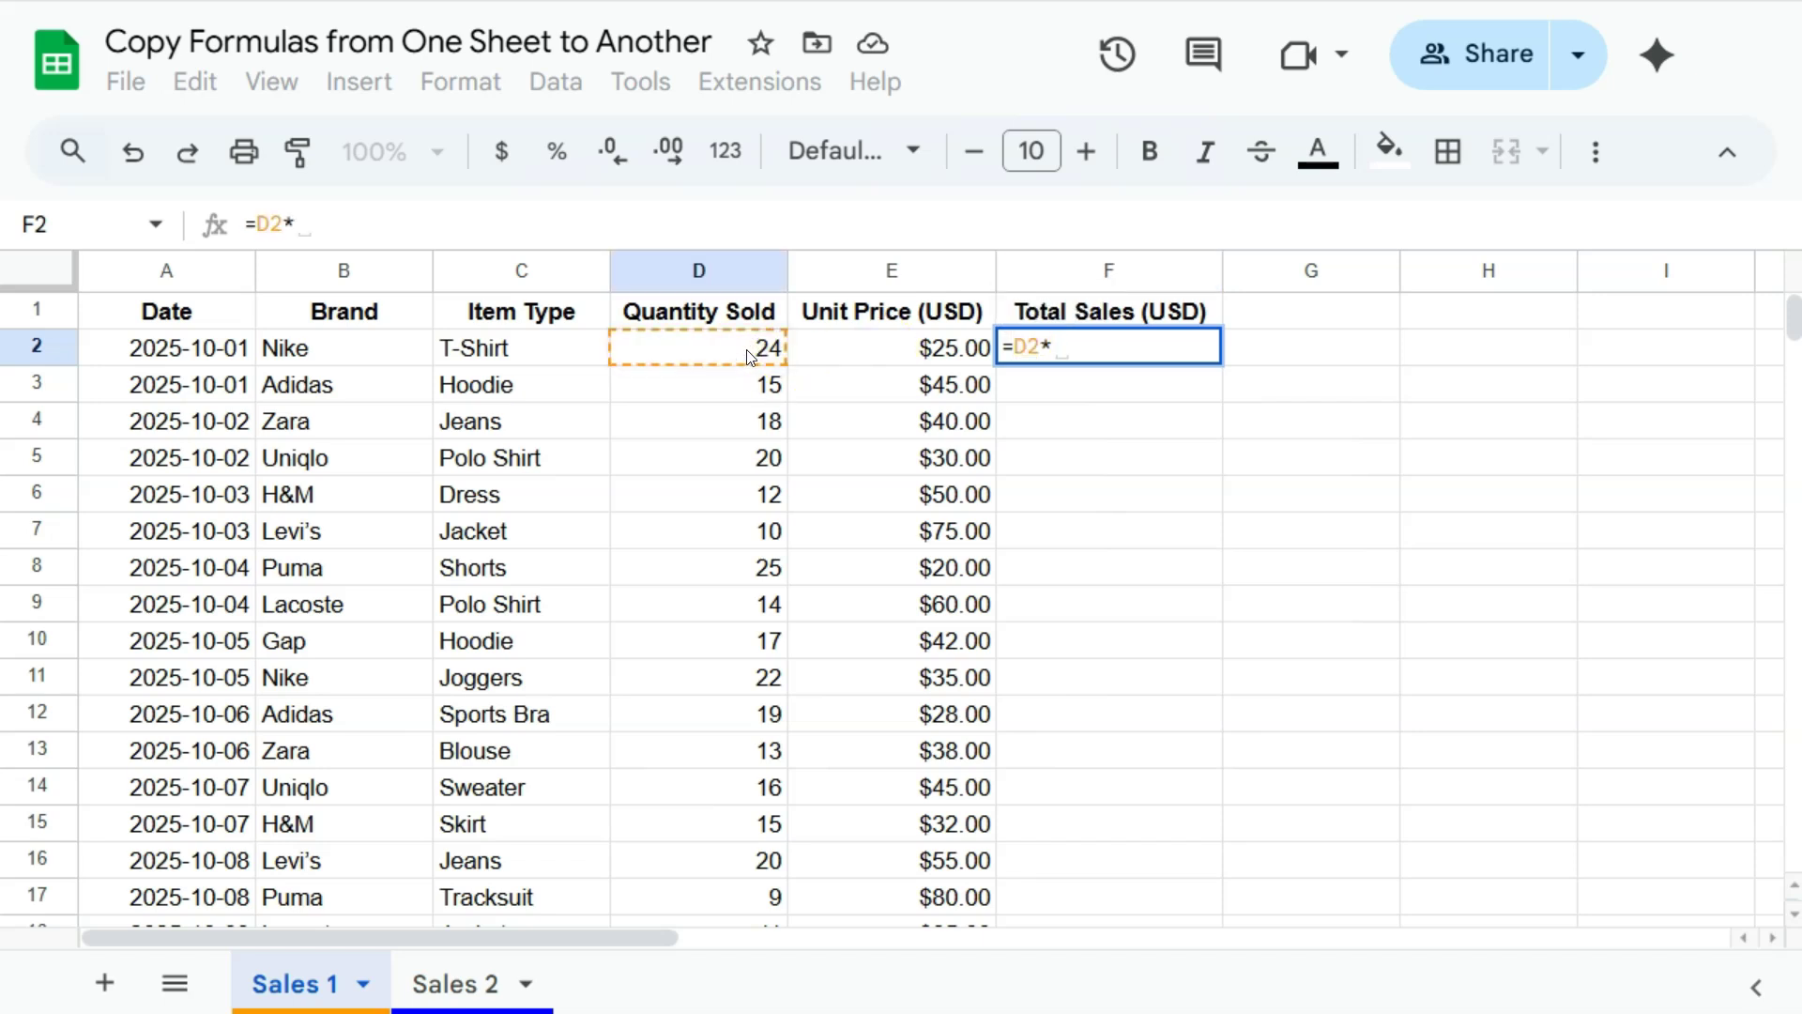
left_click(853, 363)
key("Return")
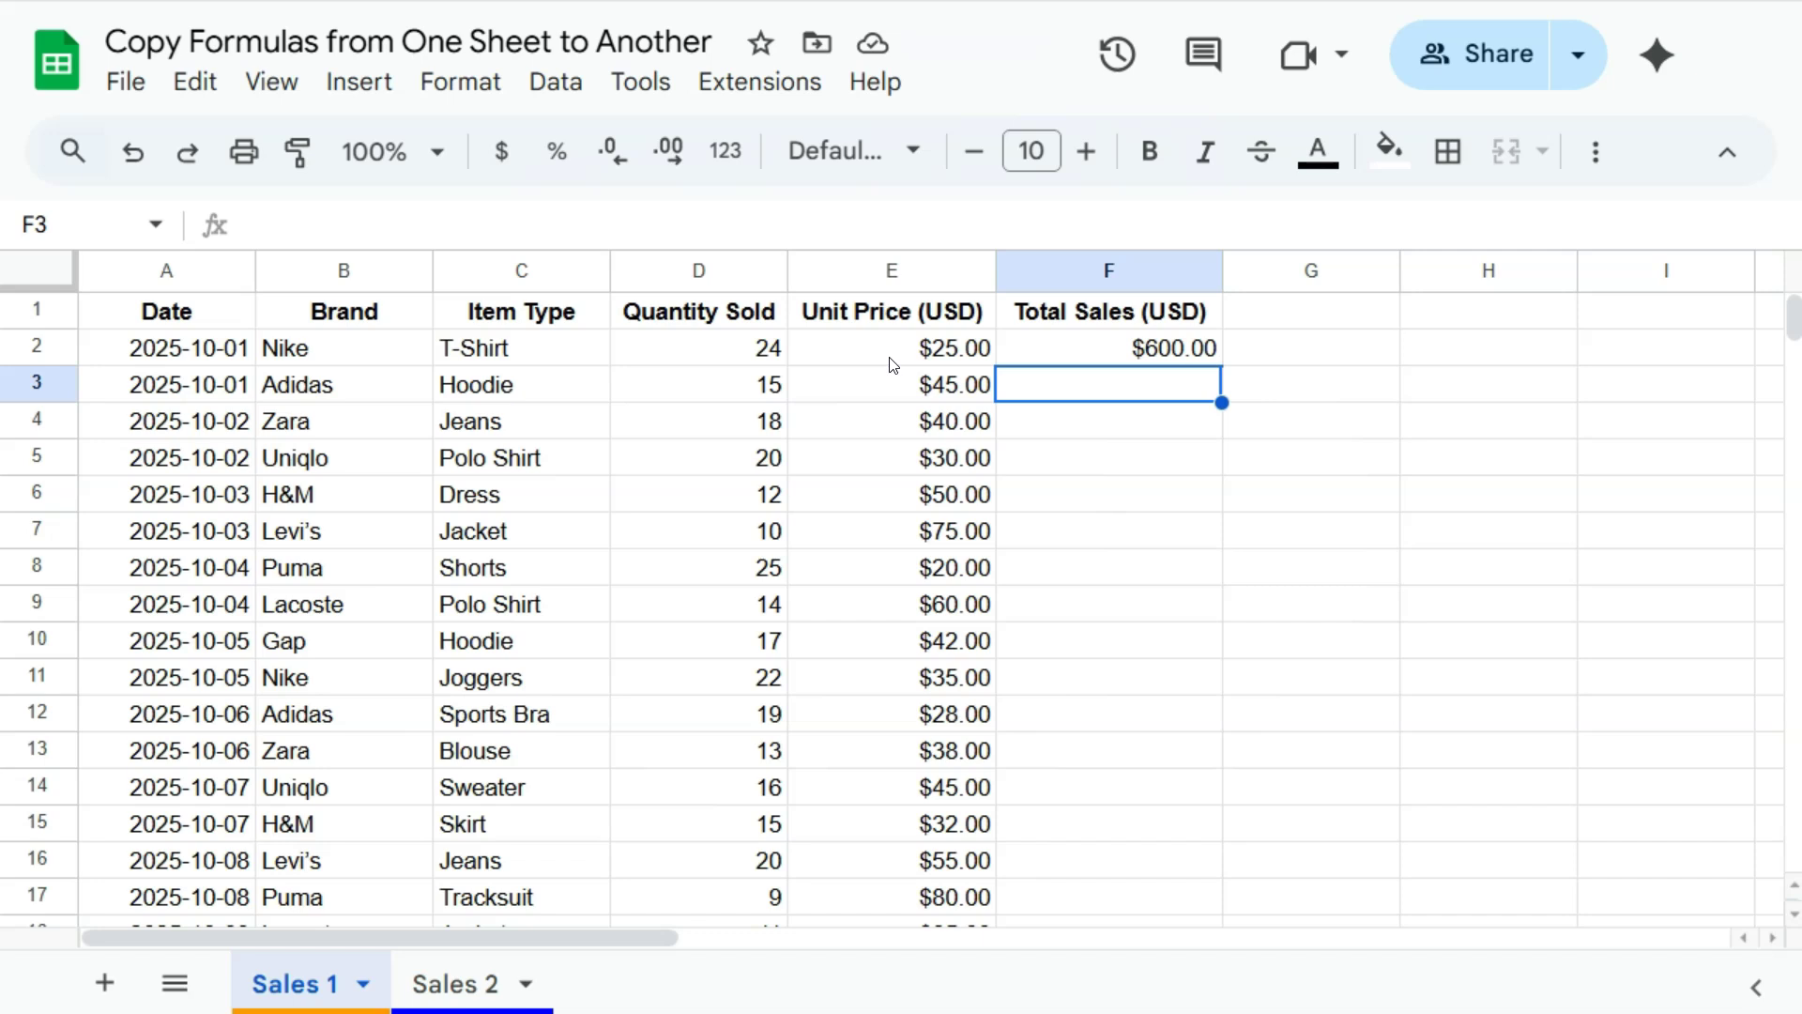
- Fill F2's formula down through F31 with Ctrl+D and spot-check the formulas in F3–F5
left_click(1112, 350)
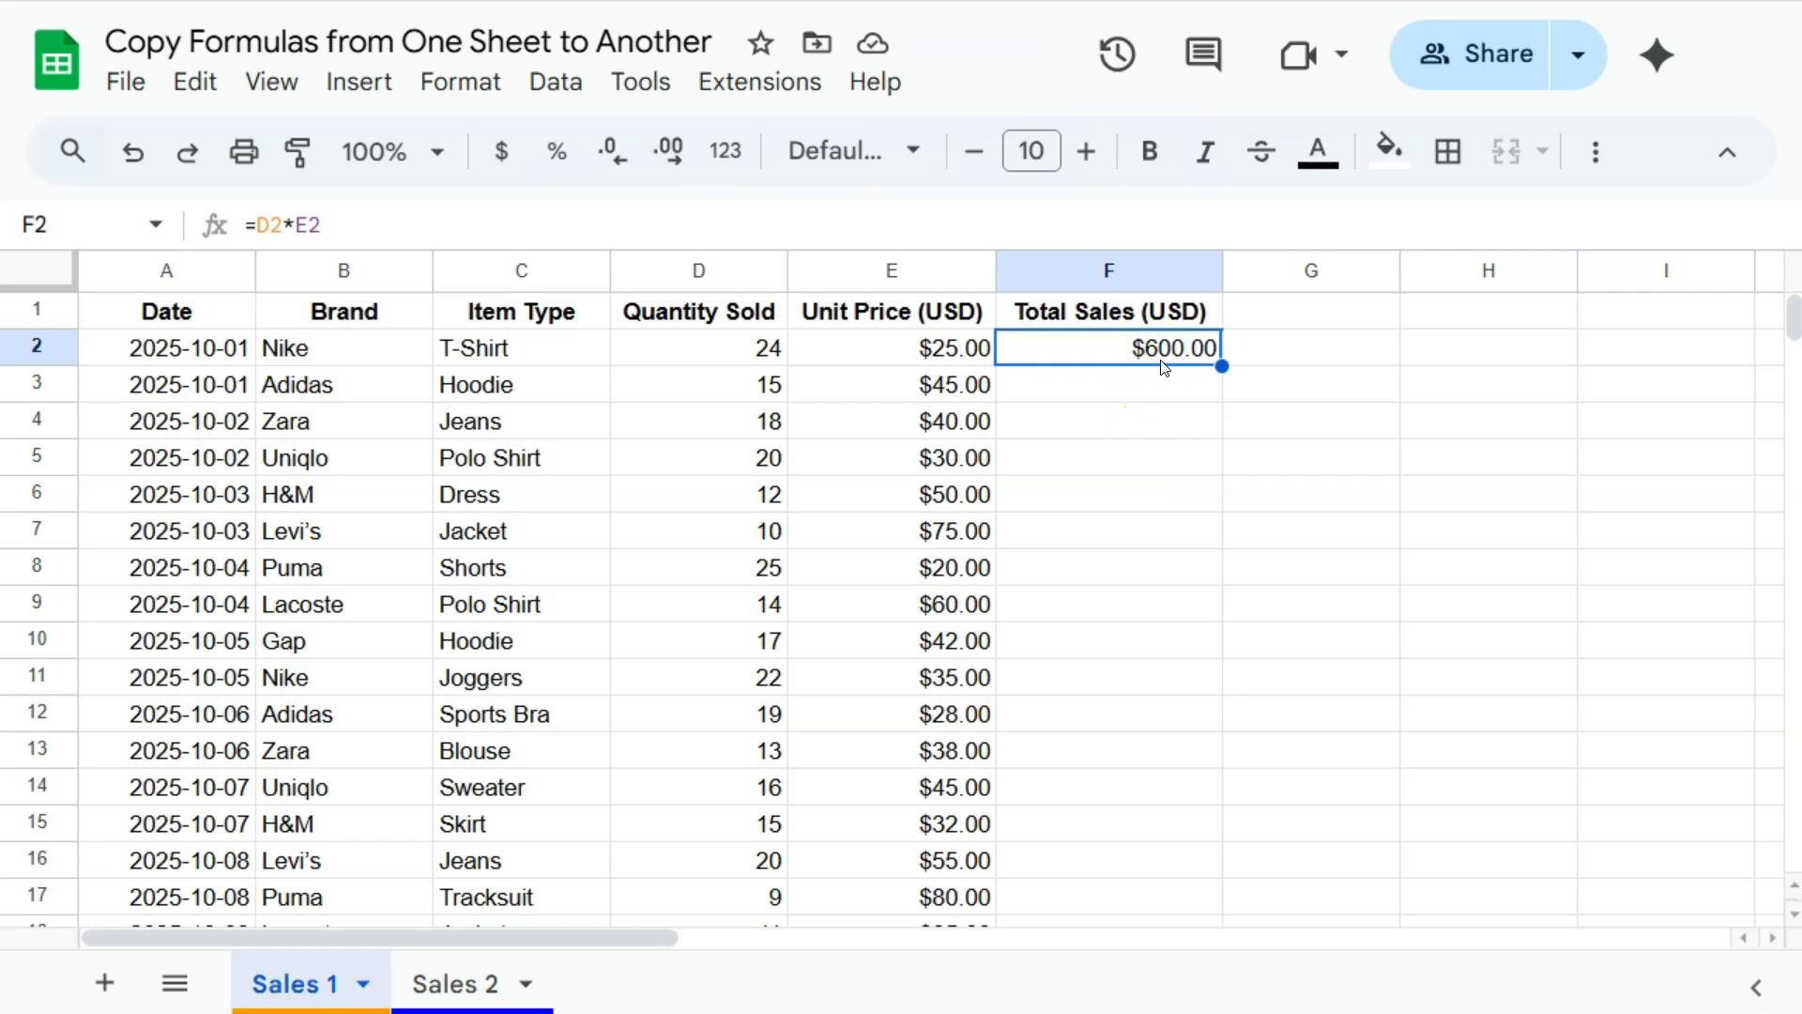
left_click_drag(1164, 352, 1161, 846)
scroll(1160, 704, "up", 10)
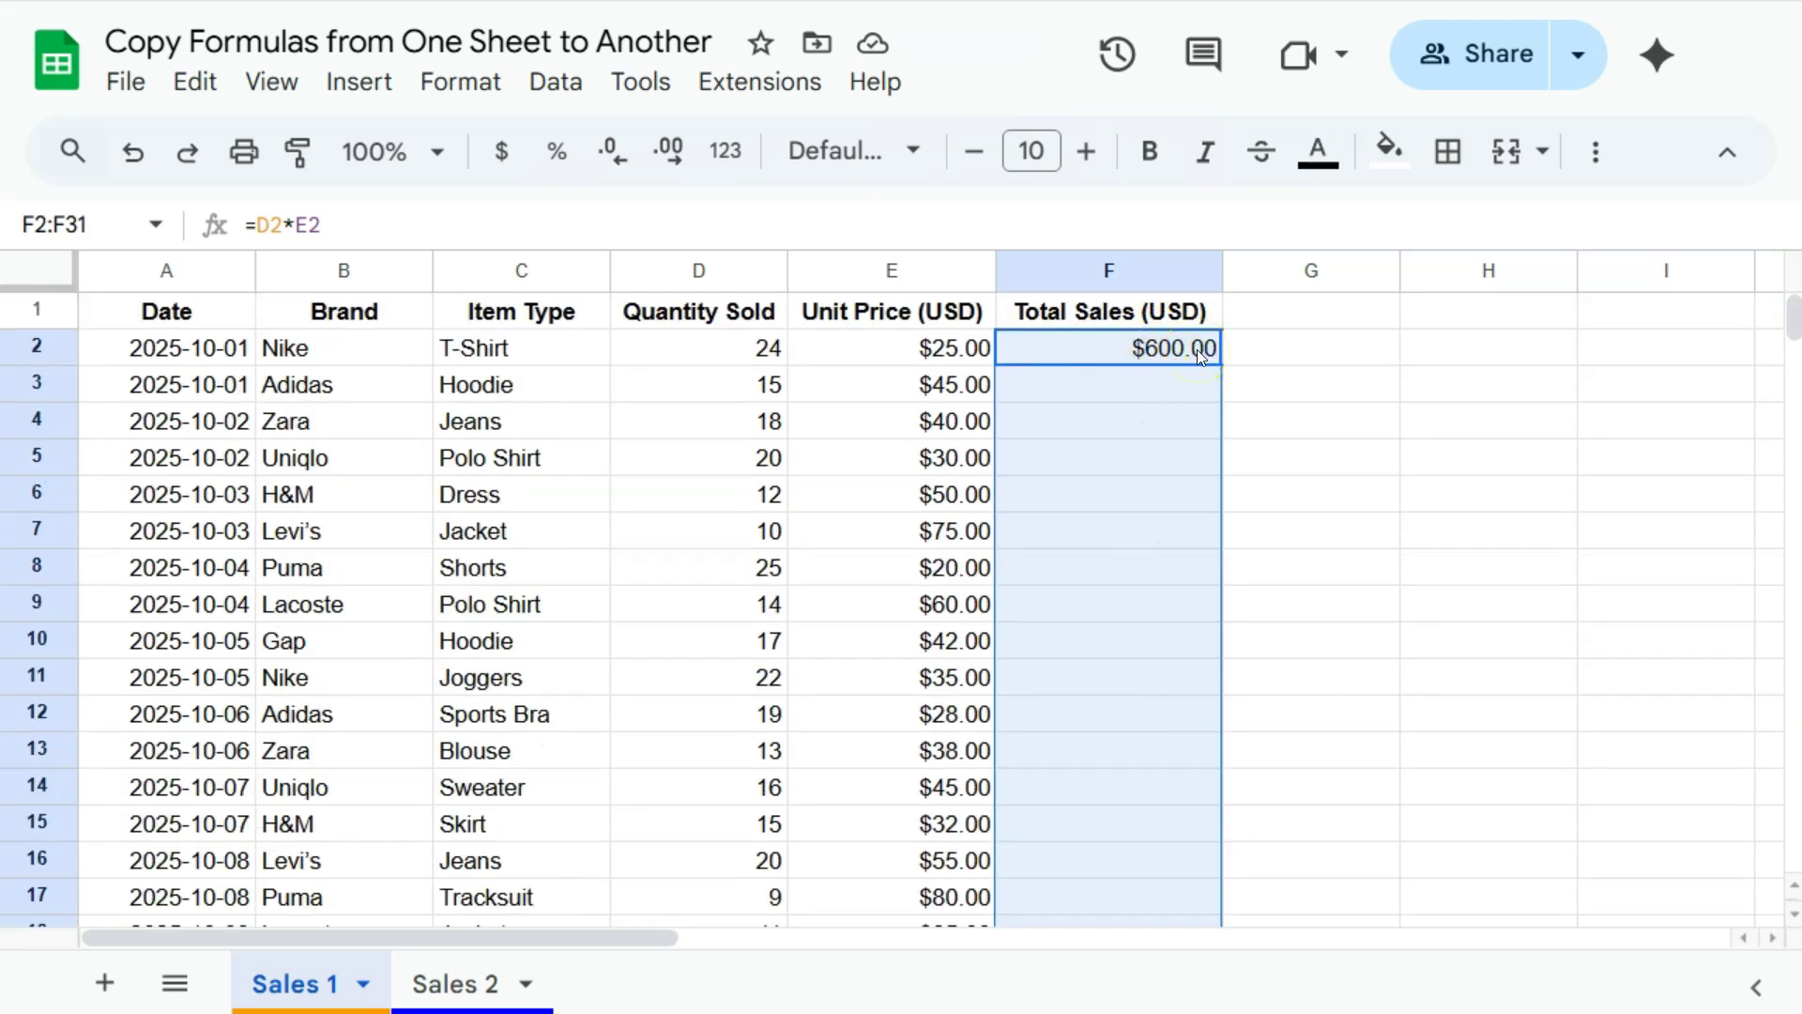
key("ctrl+d")
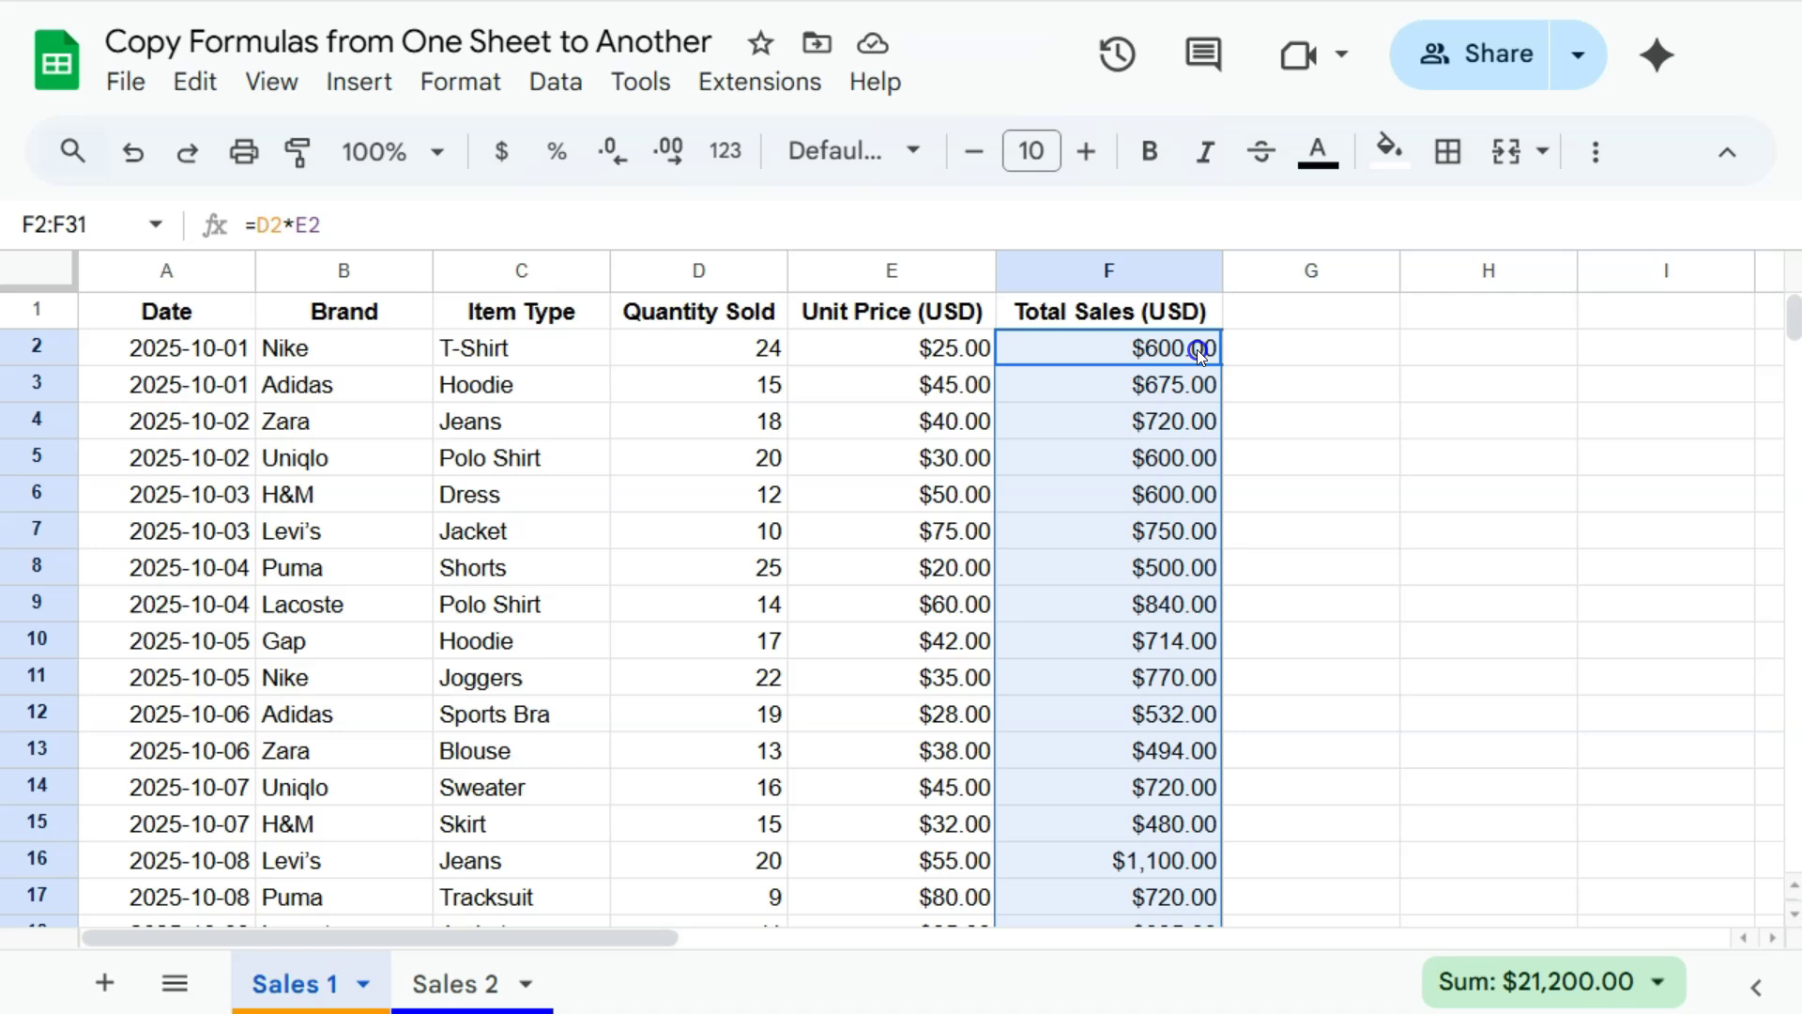
left_click(1196, 350)
double_click(1176, 388)
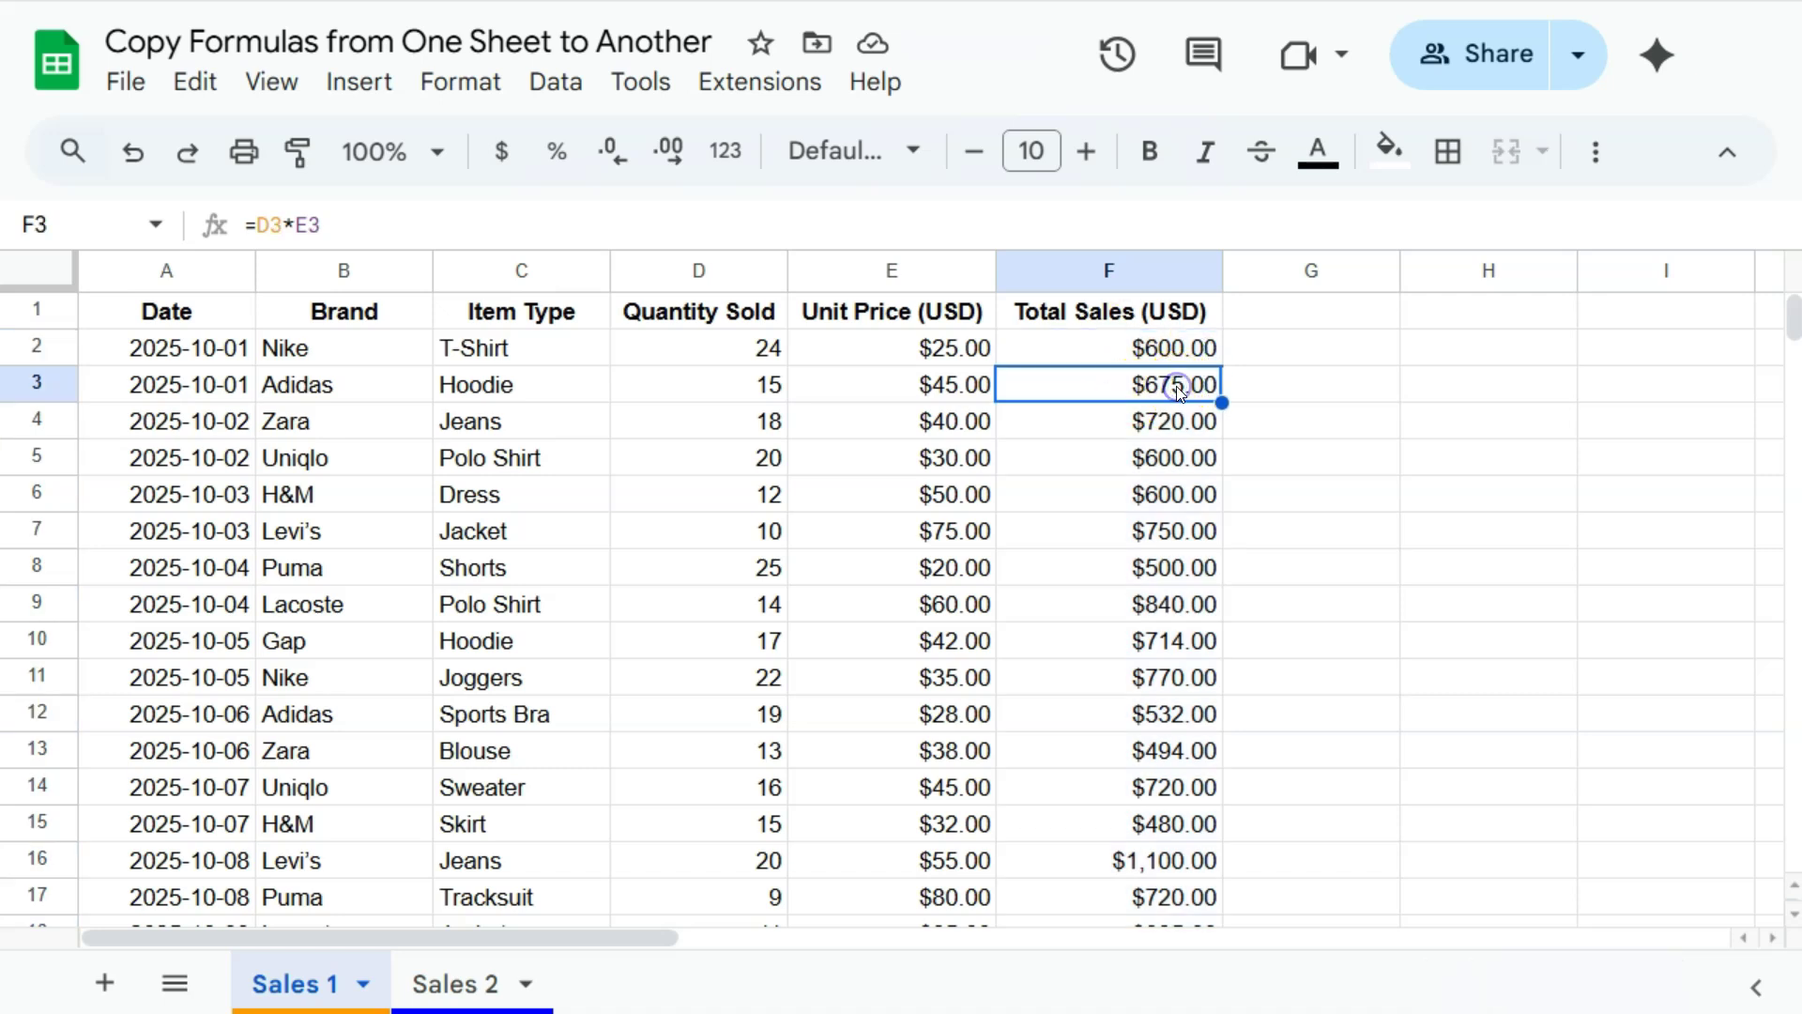
double_click(1172, 422)
double_click(1173, 466)
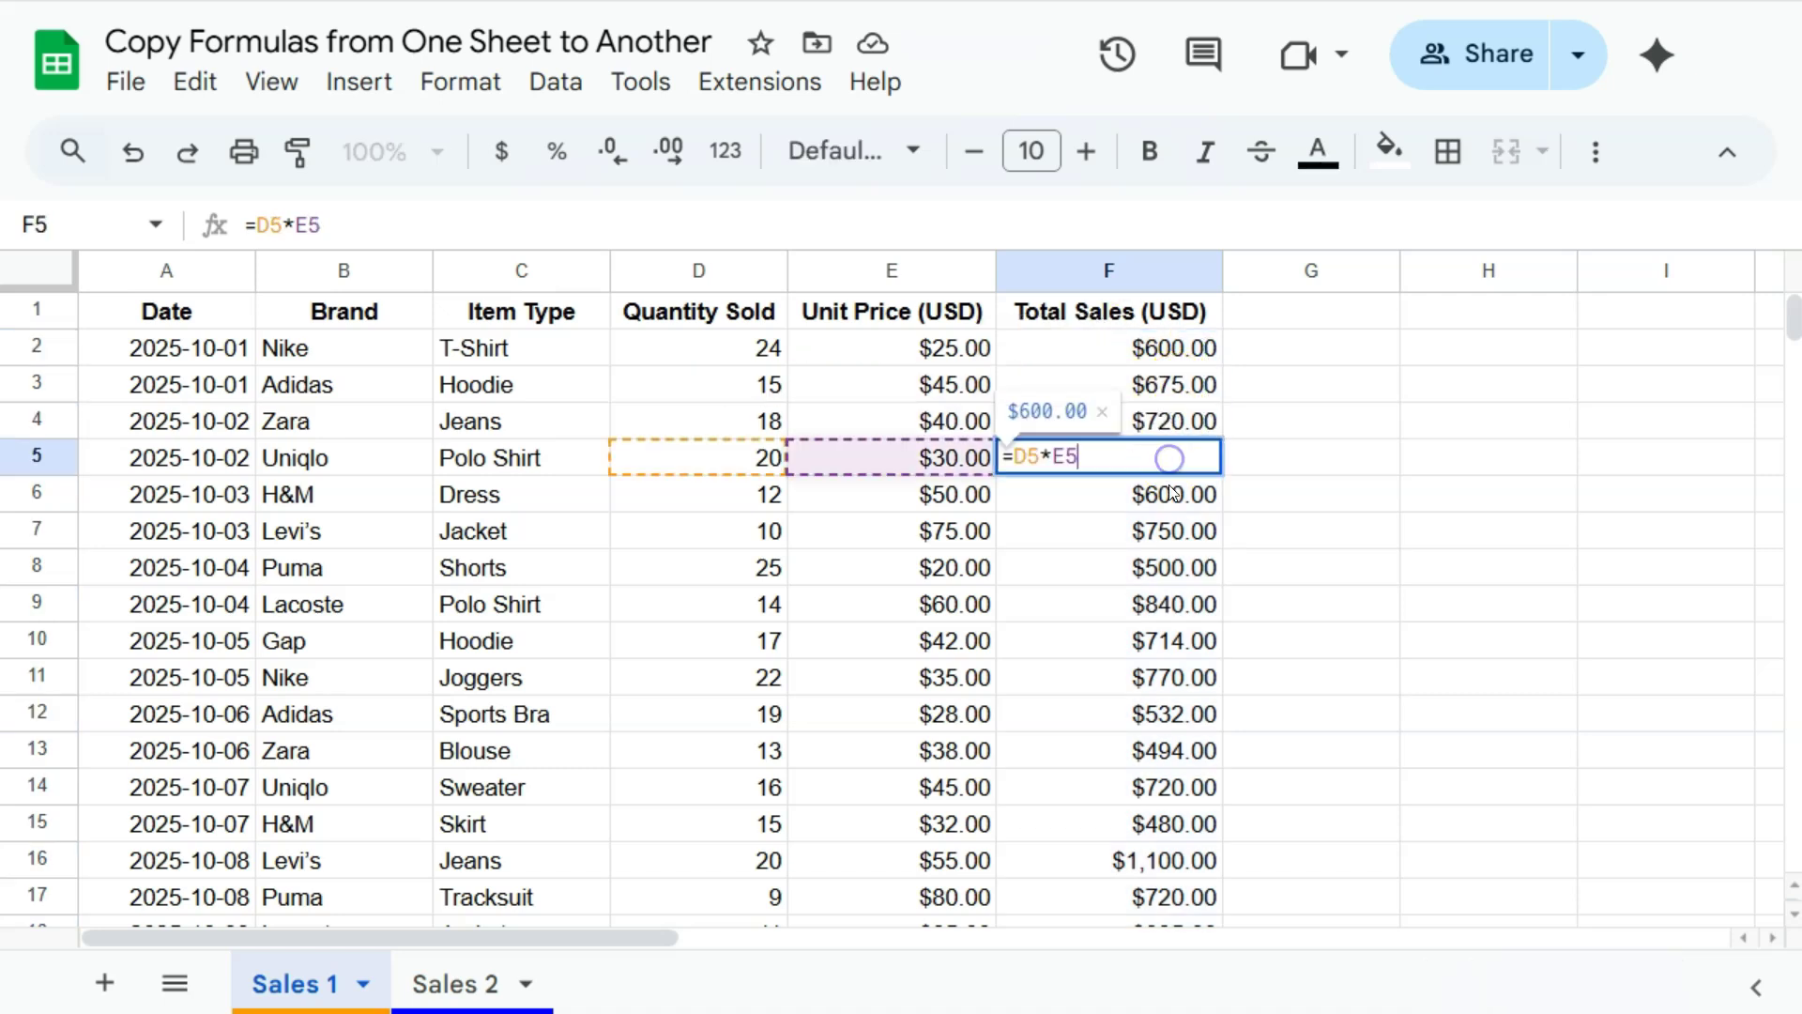
left_click(1253, 499)
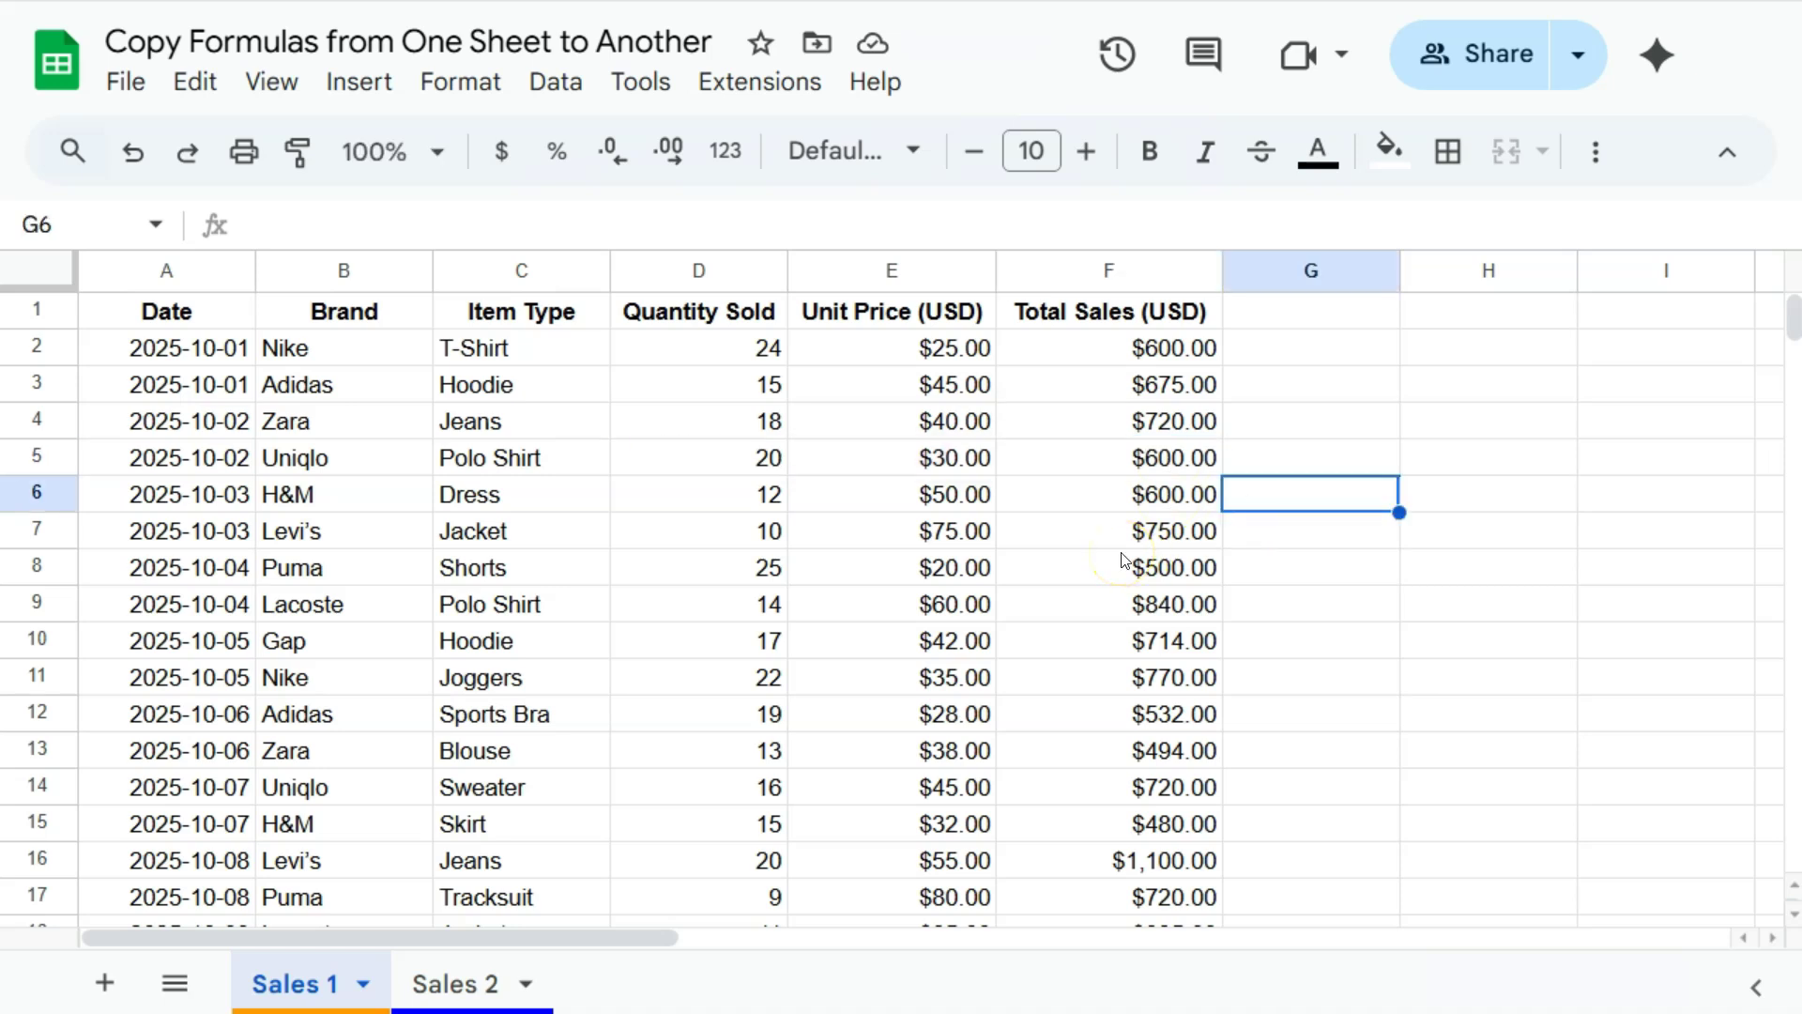
- Copy cell F2's quantity-times-price formula on Sales 1
left_click(1099, 353)
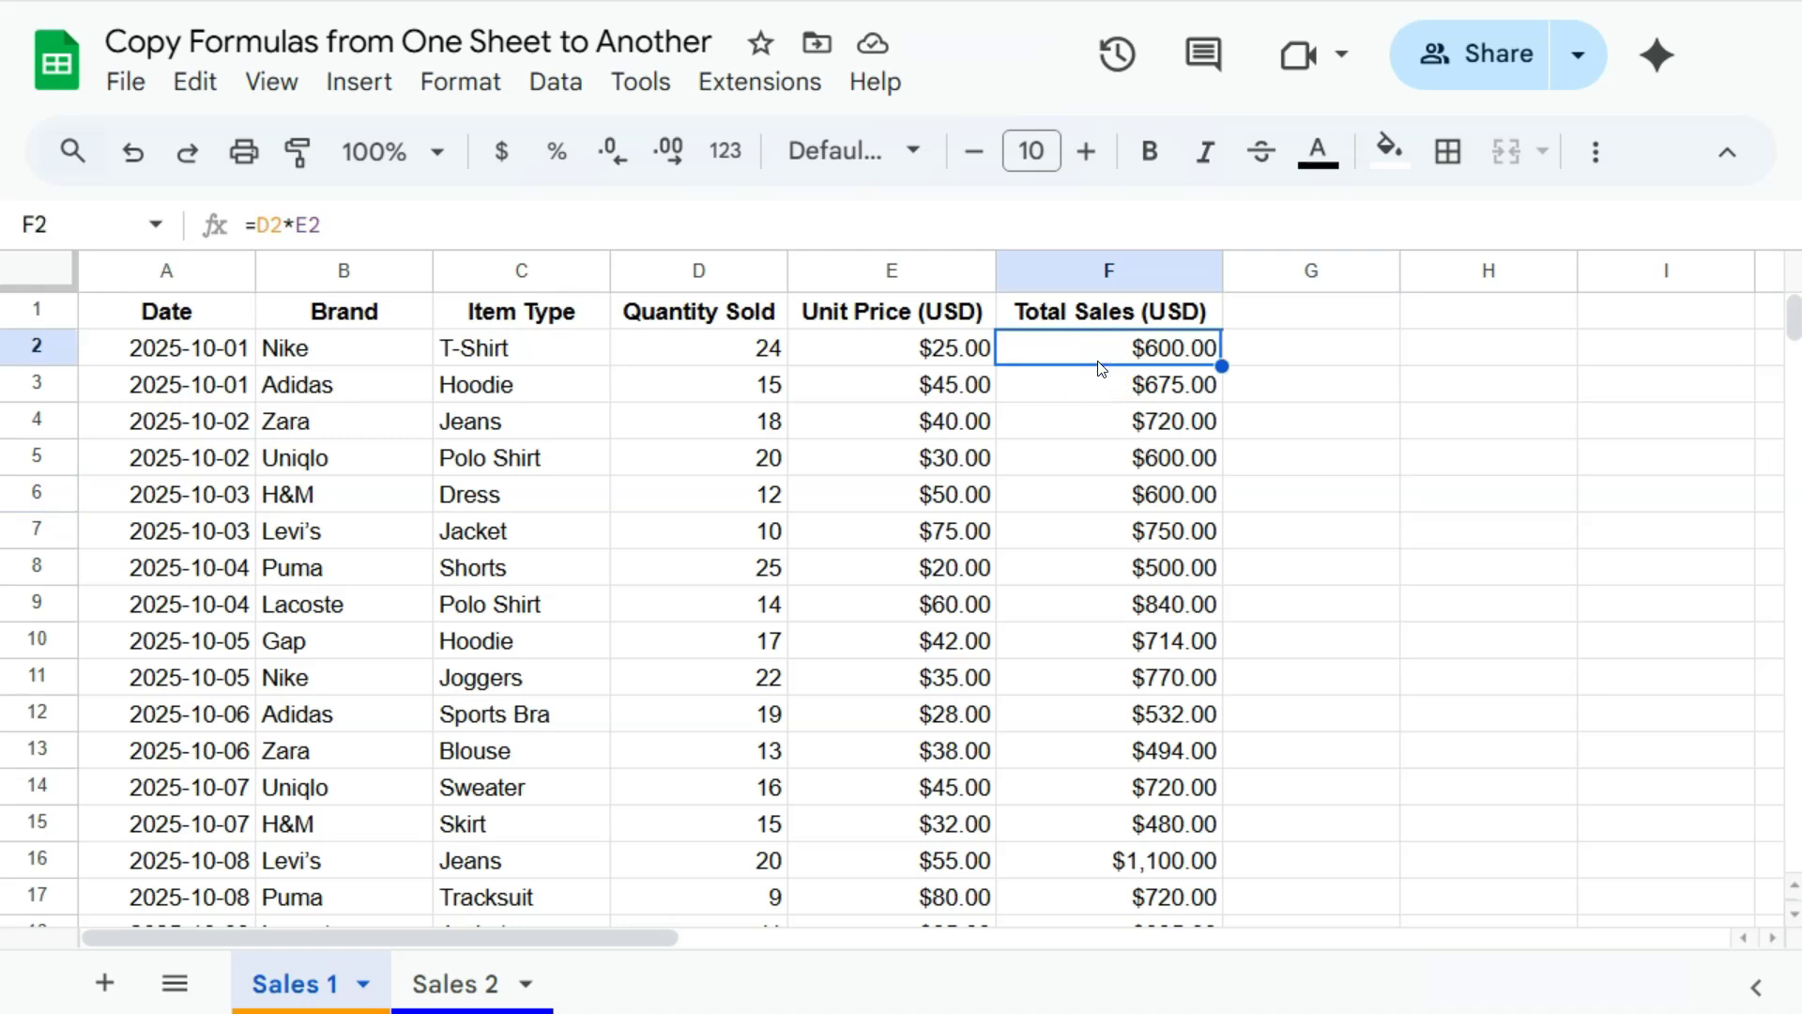
right_click(1097, 352)
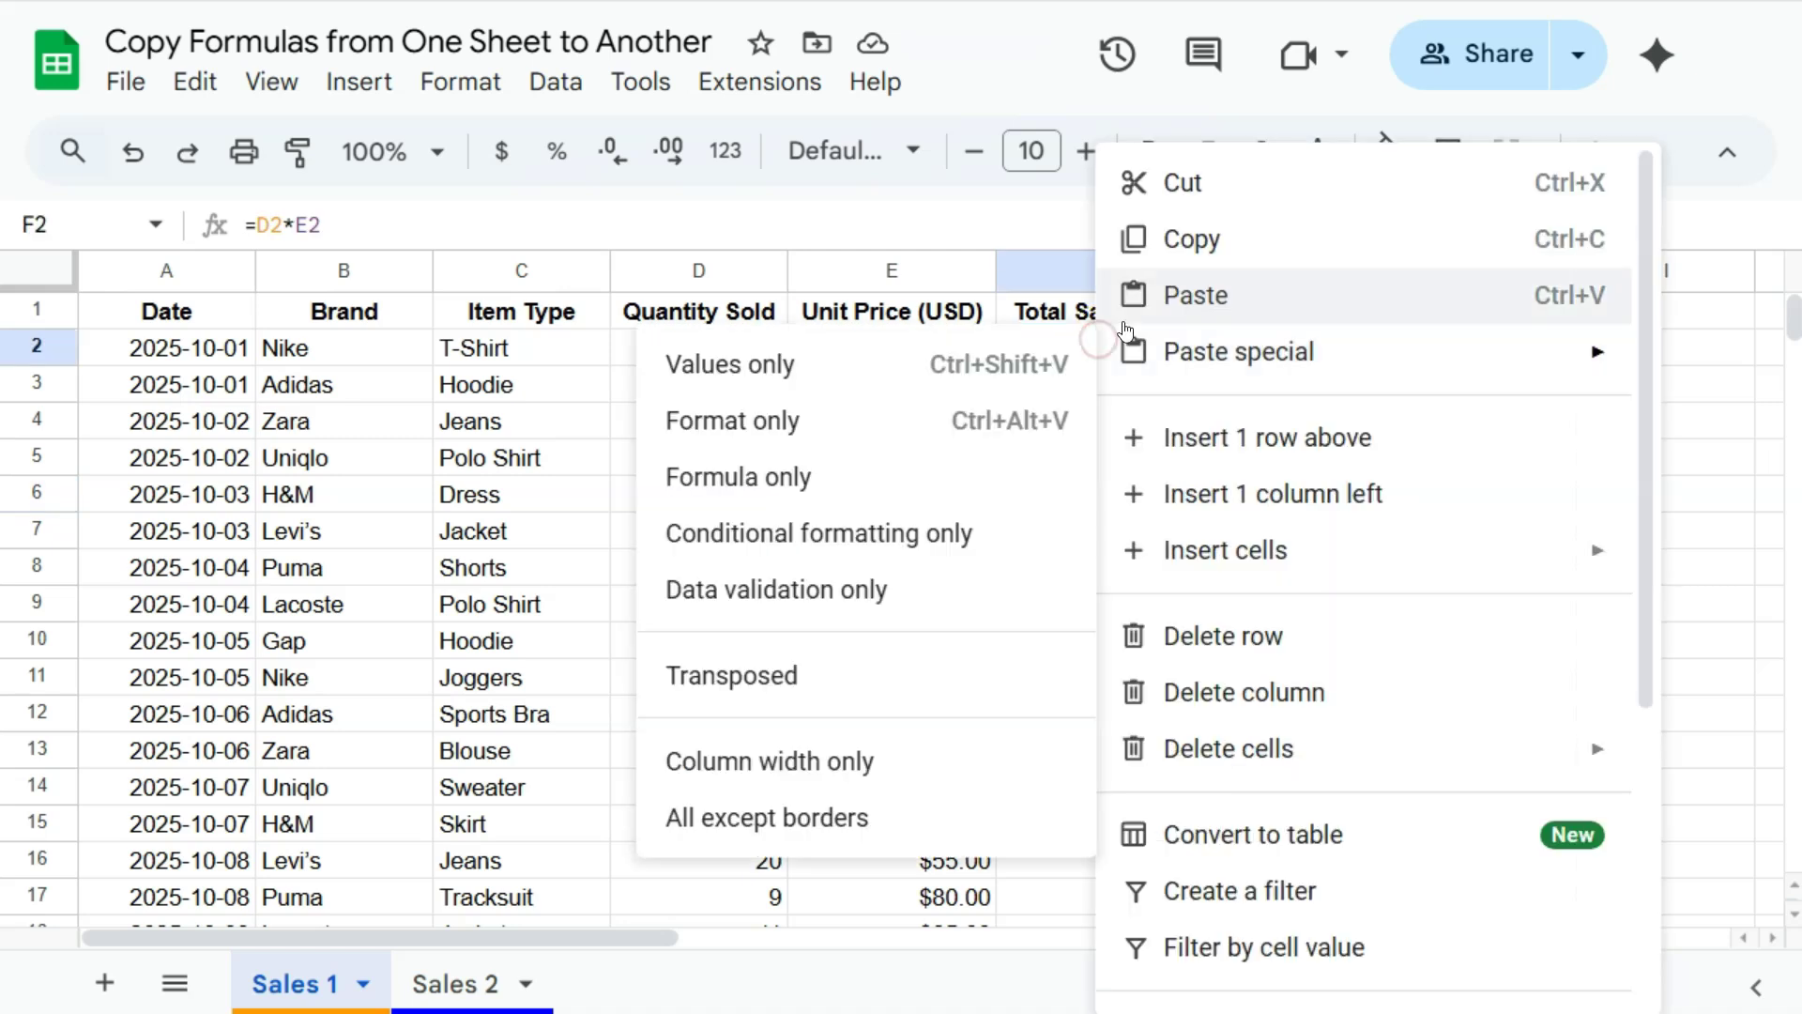
left_click(1189, 239)
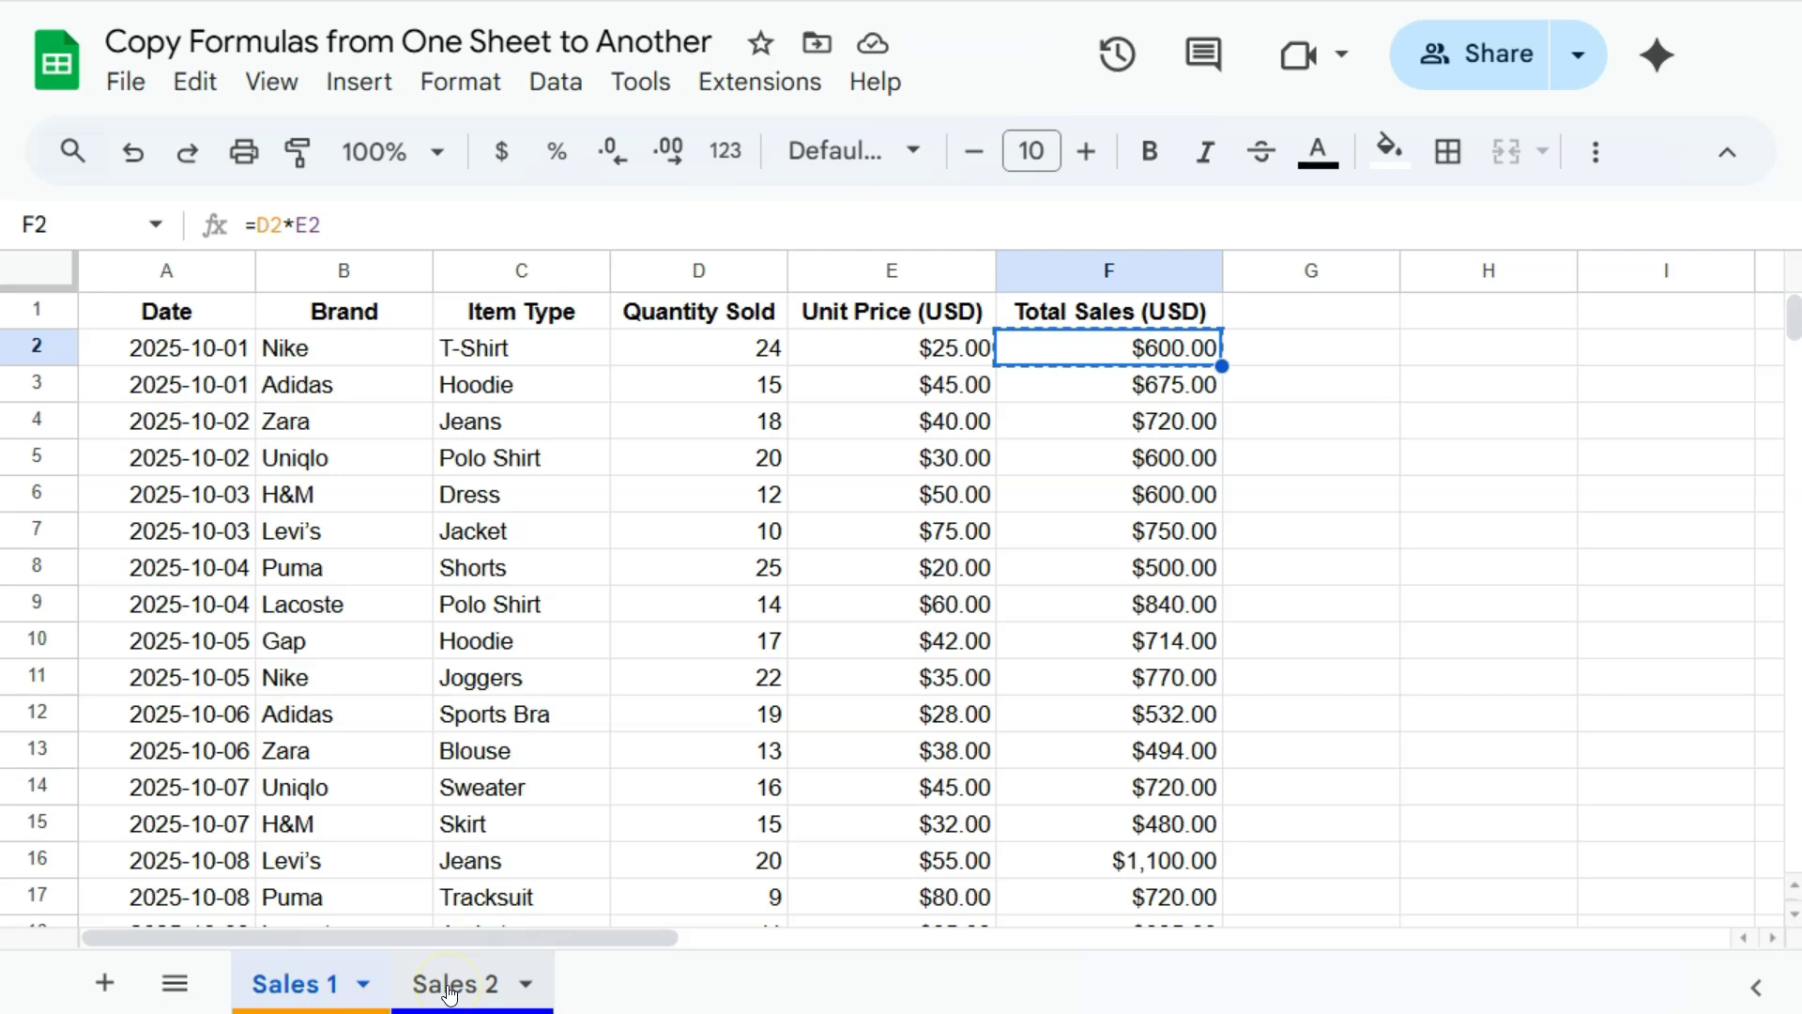
left_click(449, 990)
- Paste the copied formula into F2 on the Sales 2 sheet
left_click(448, 986)
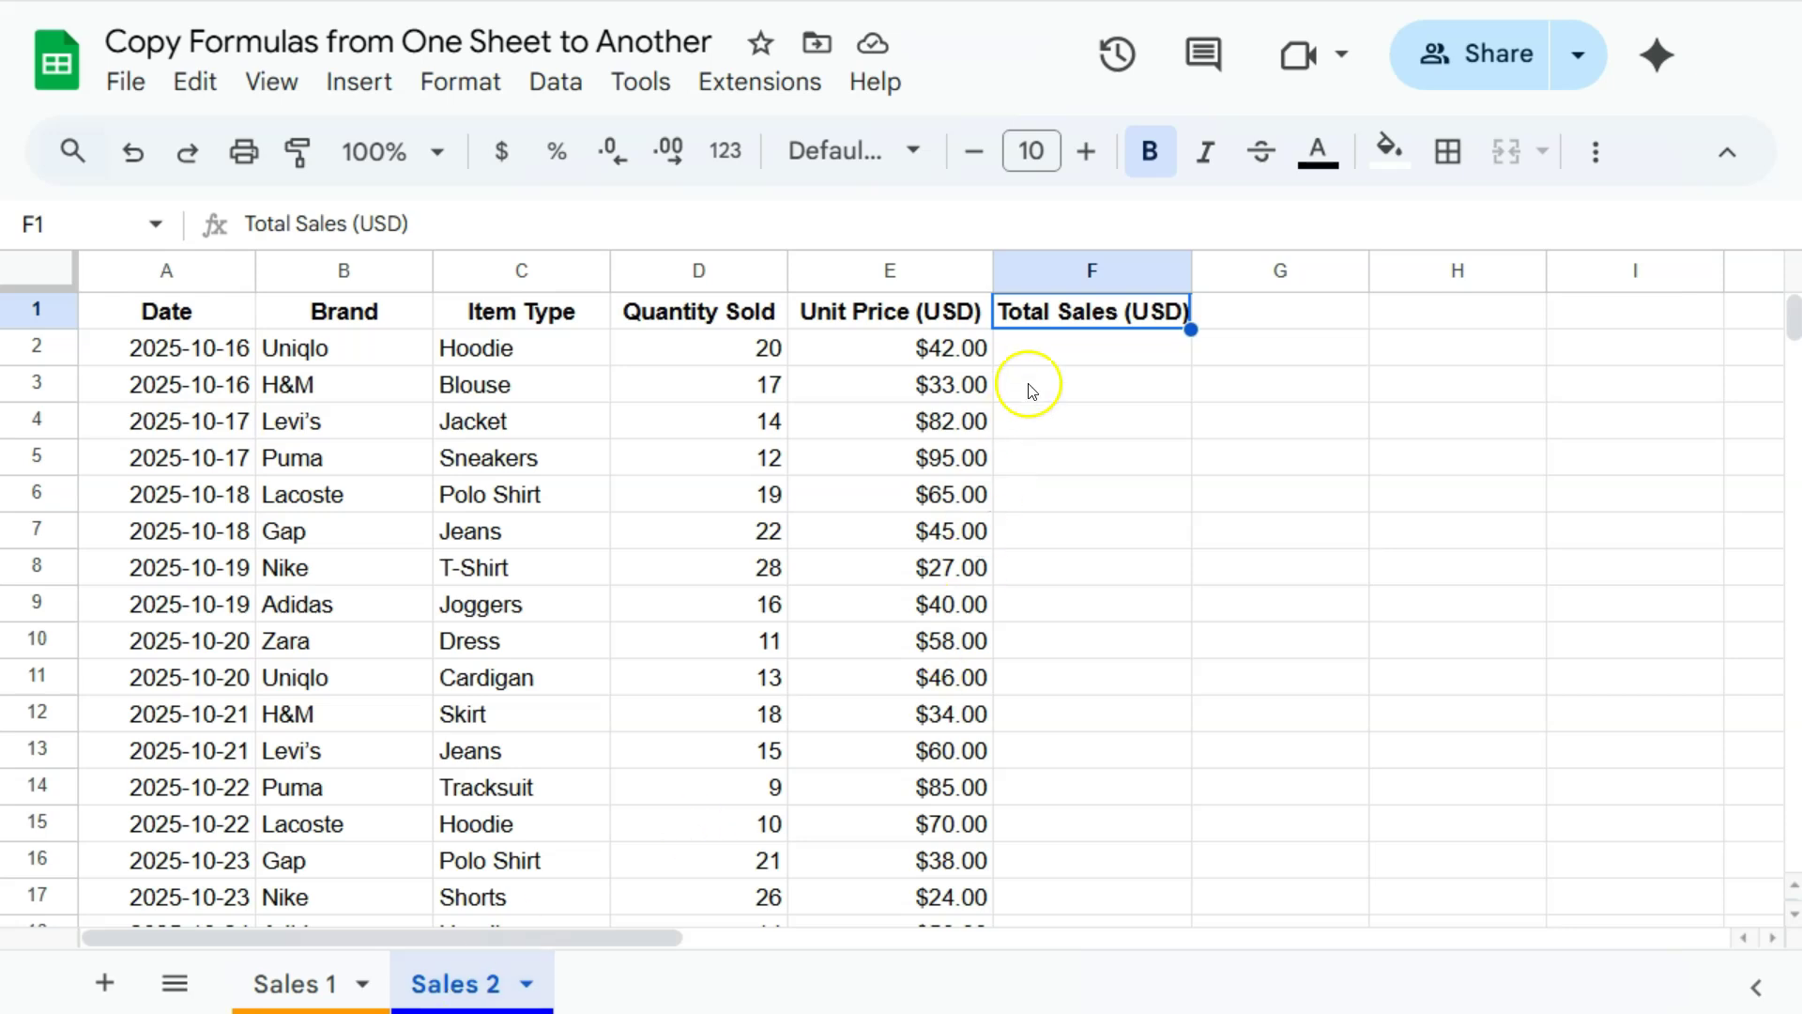
left_click(1042, 347)
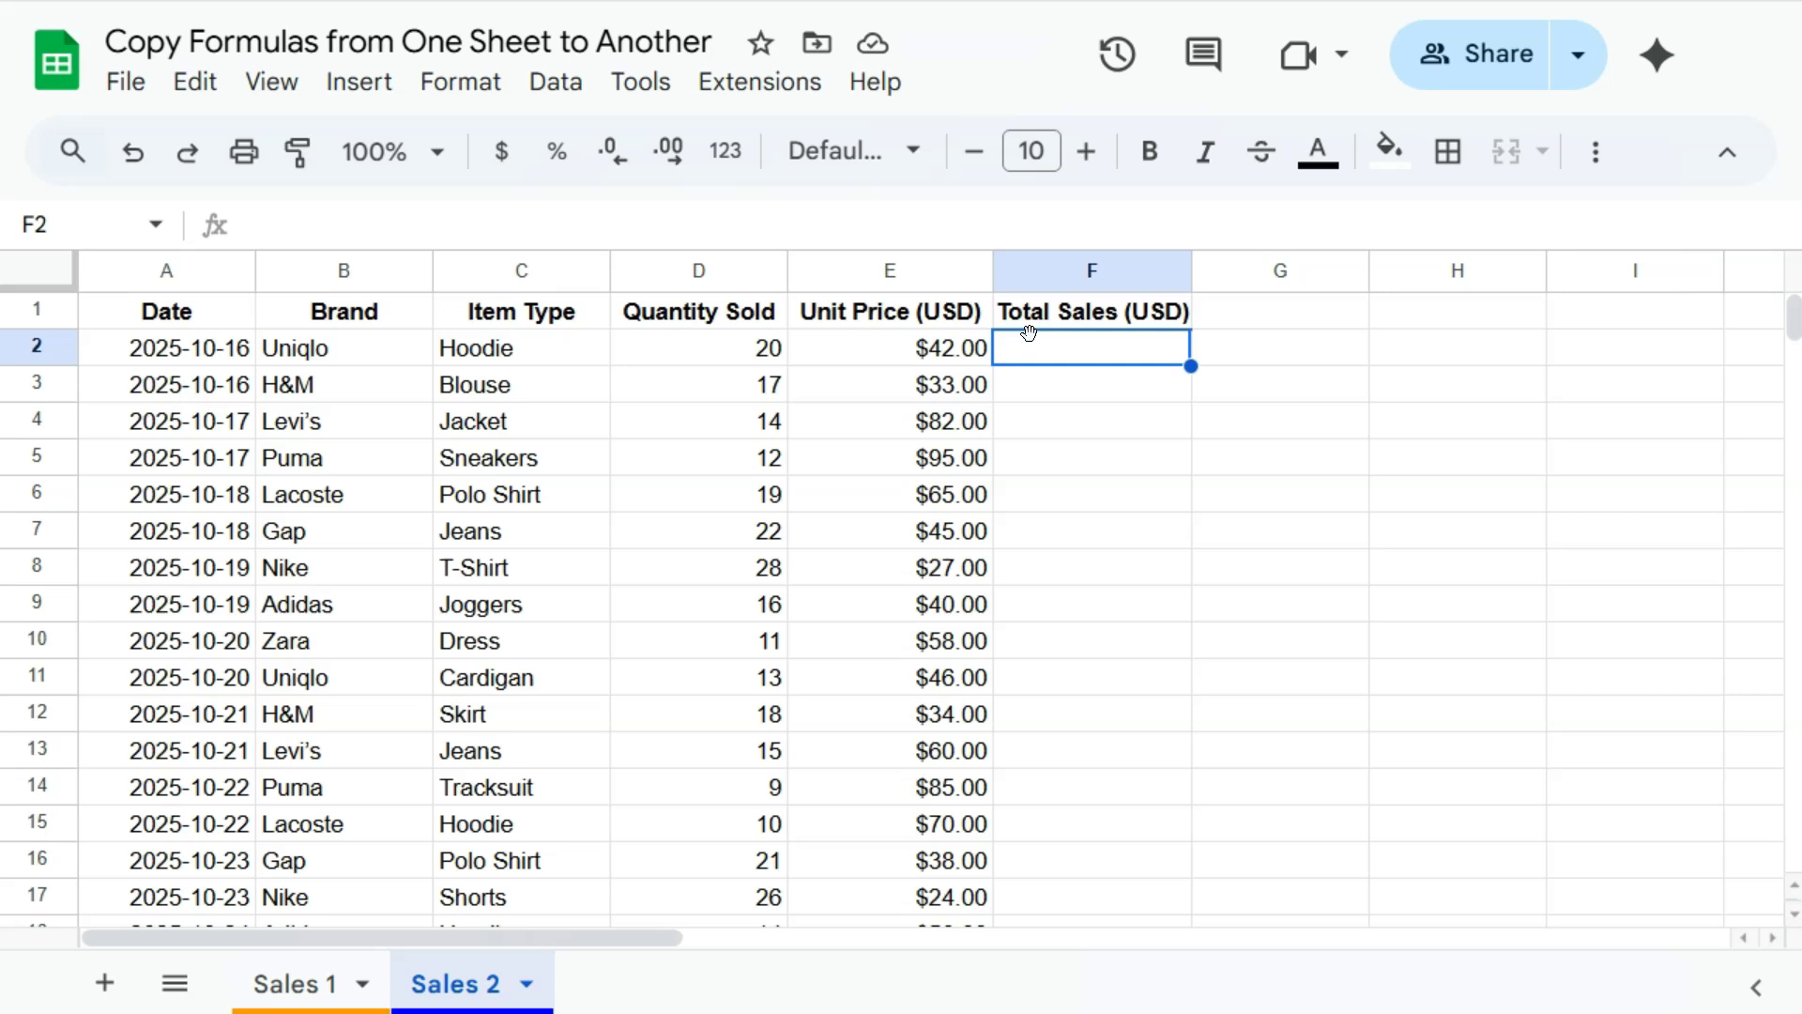
key("ctrl+v")
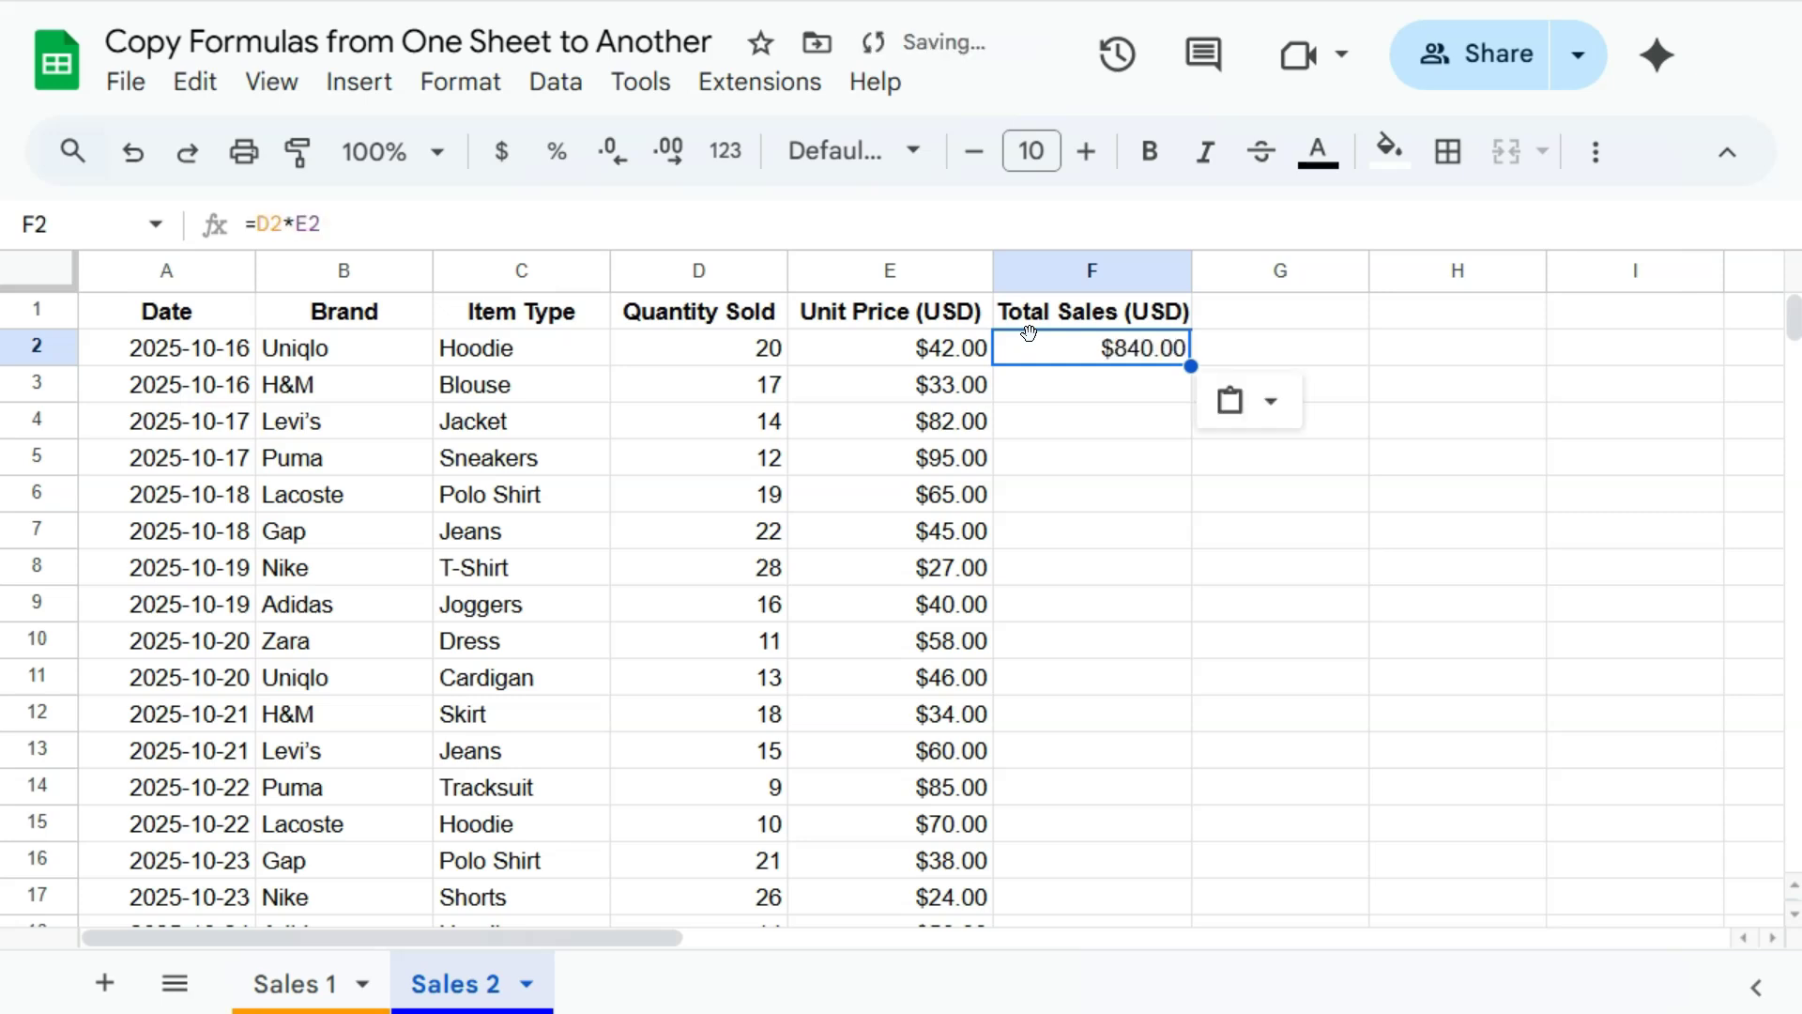
right_click(1066, 344)
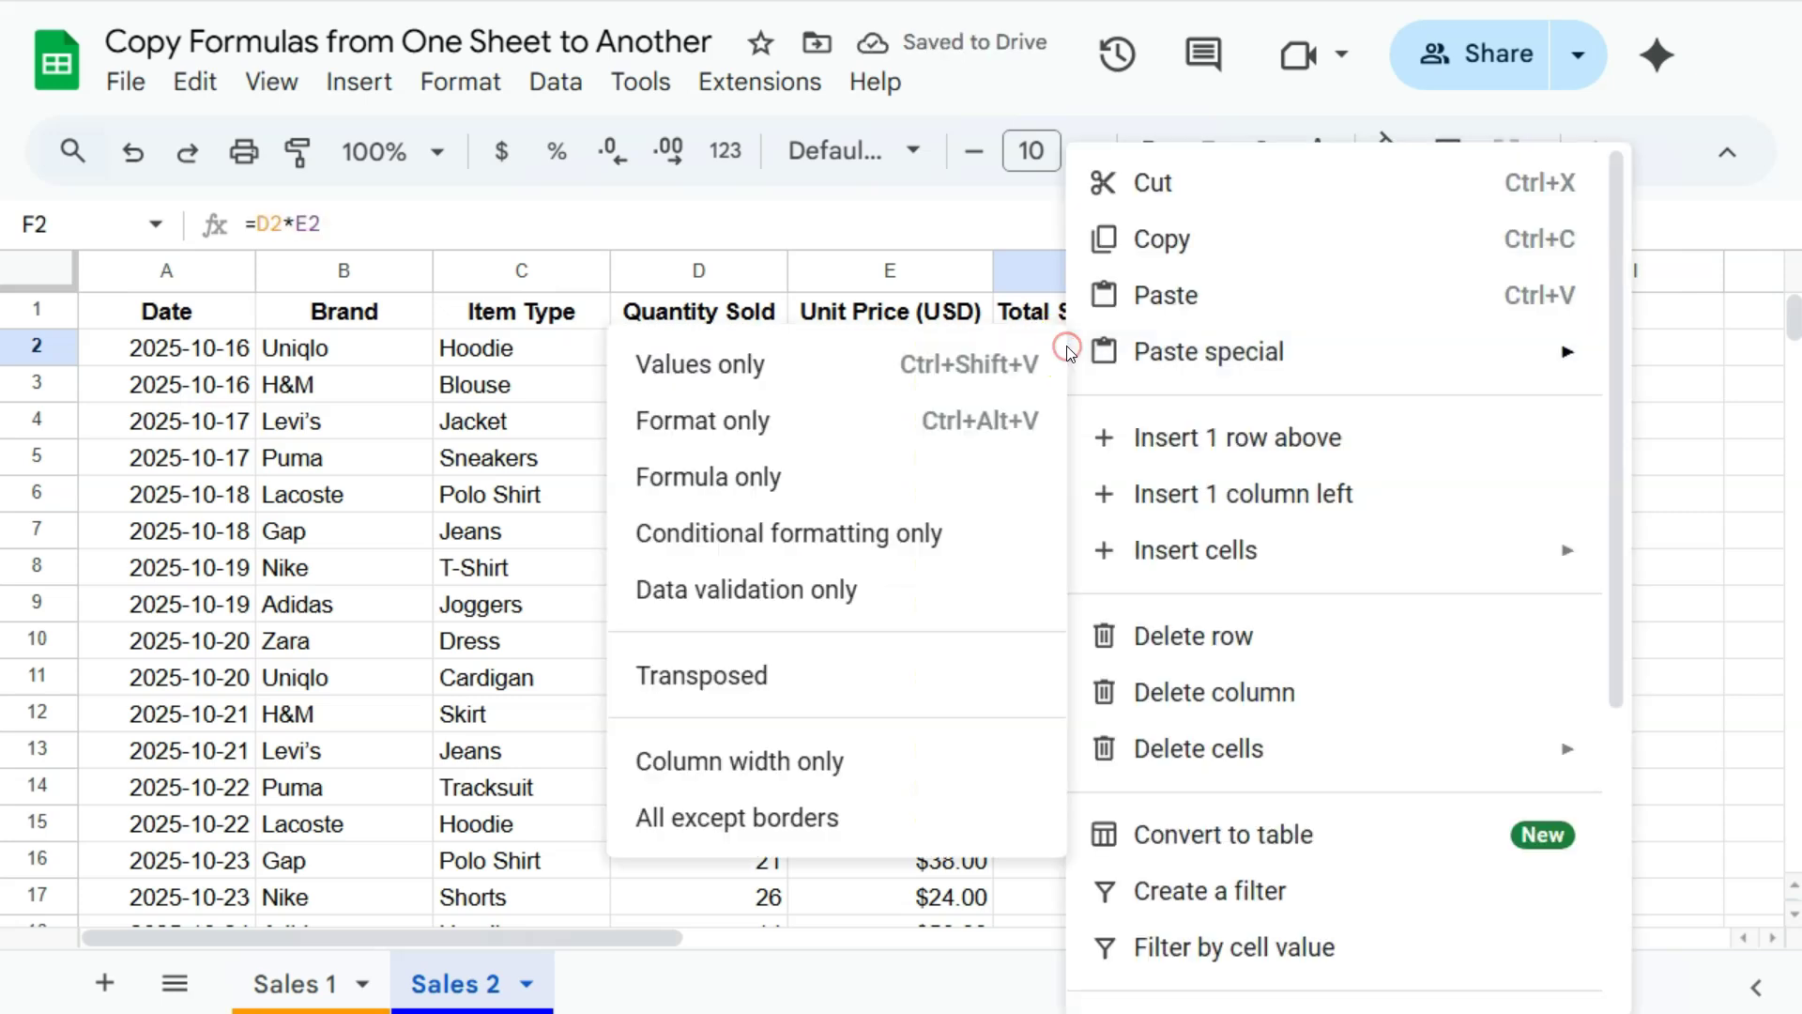
left_click(1147, 298)
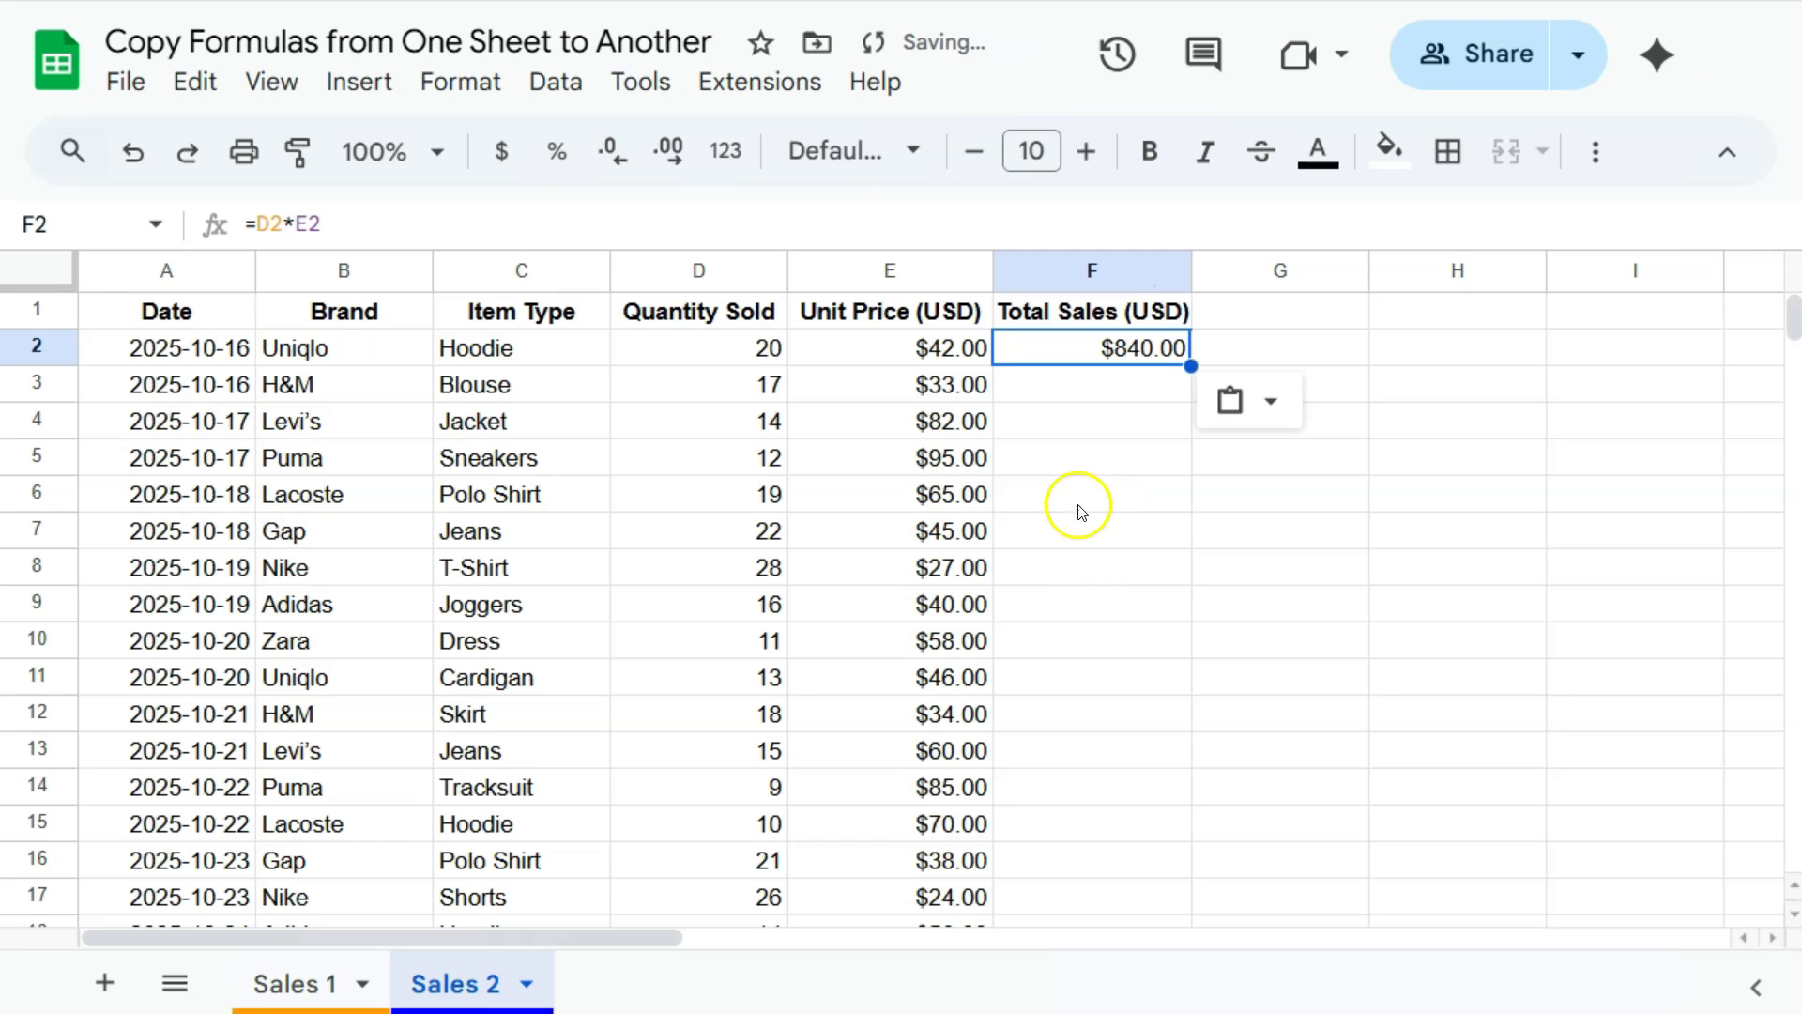
- Verify F2's pasted formula on Sales 2 shows $840.00
double_click(1051, 364)
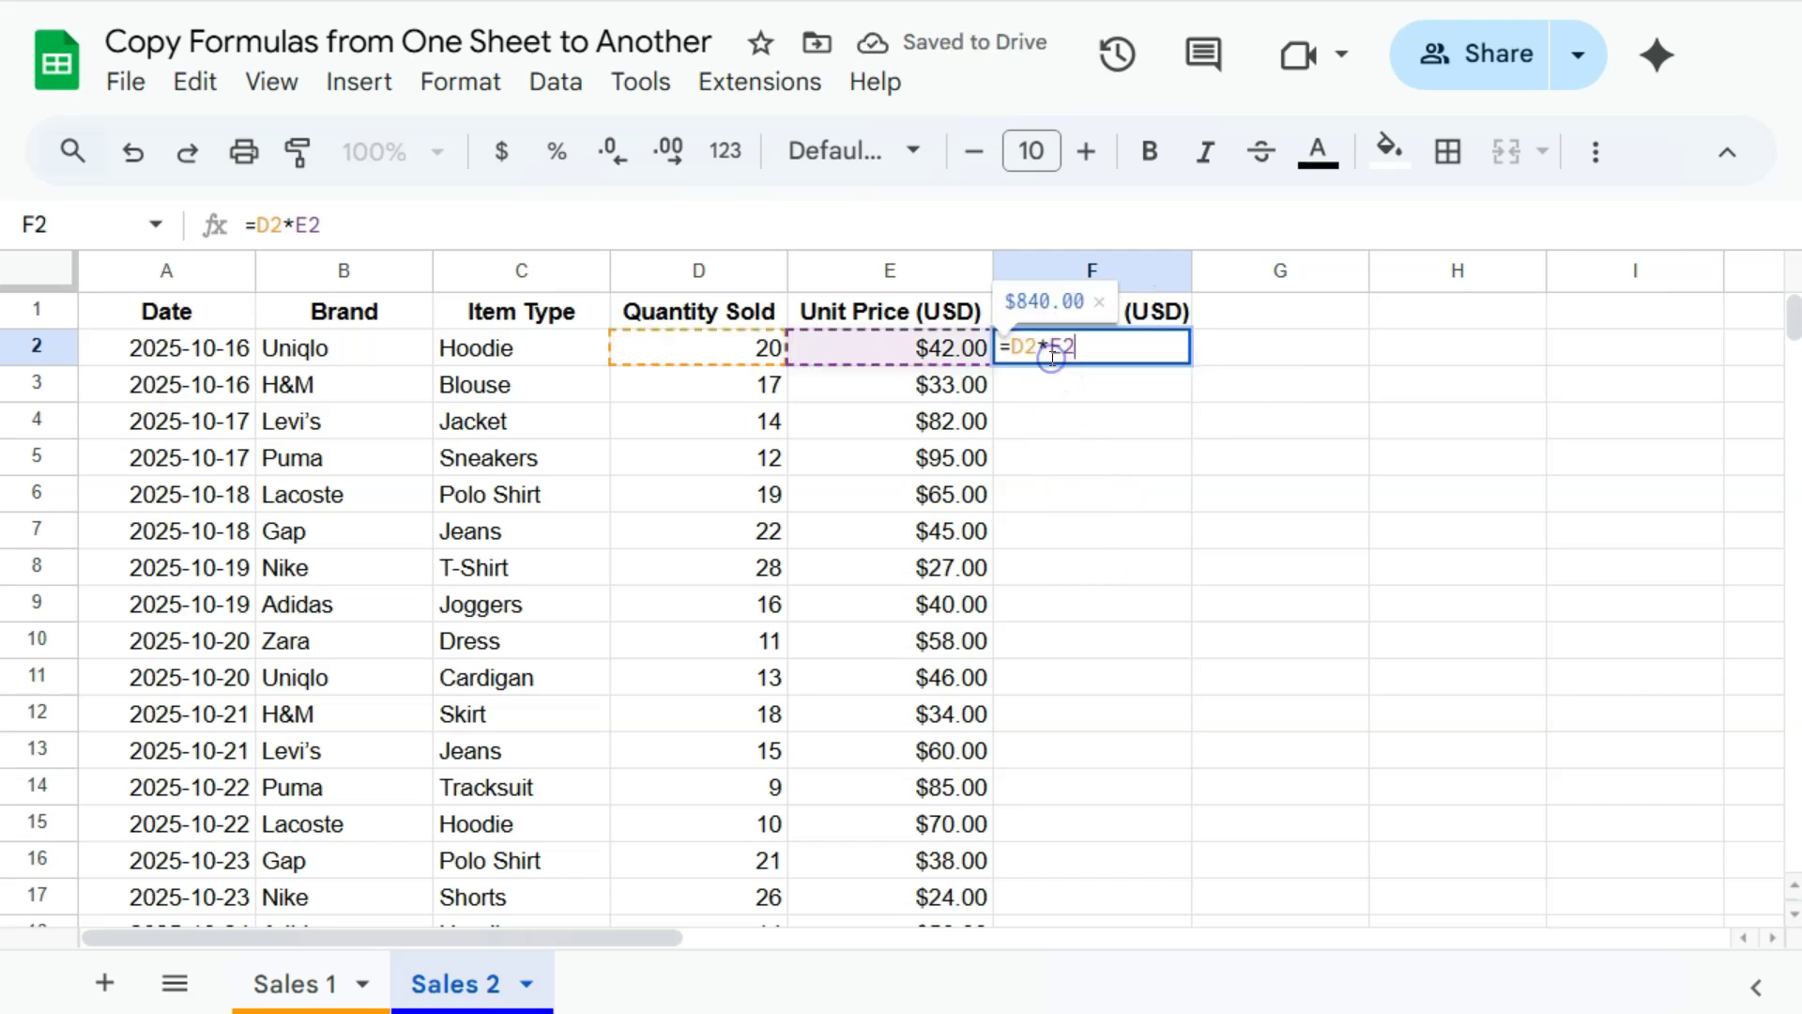
left_click(1071, 556)
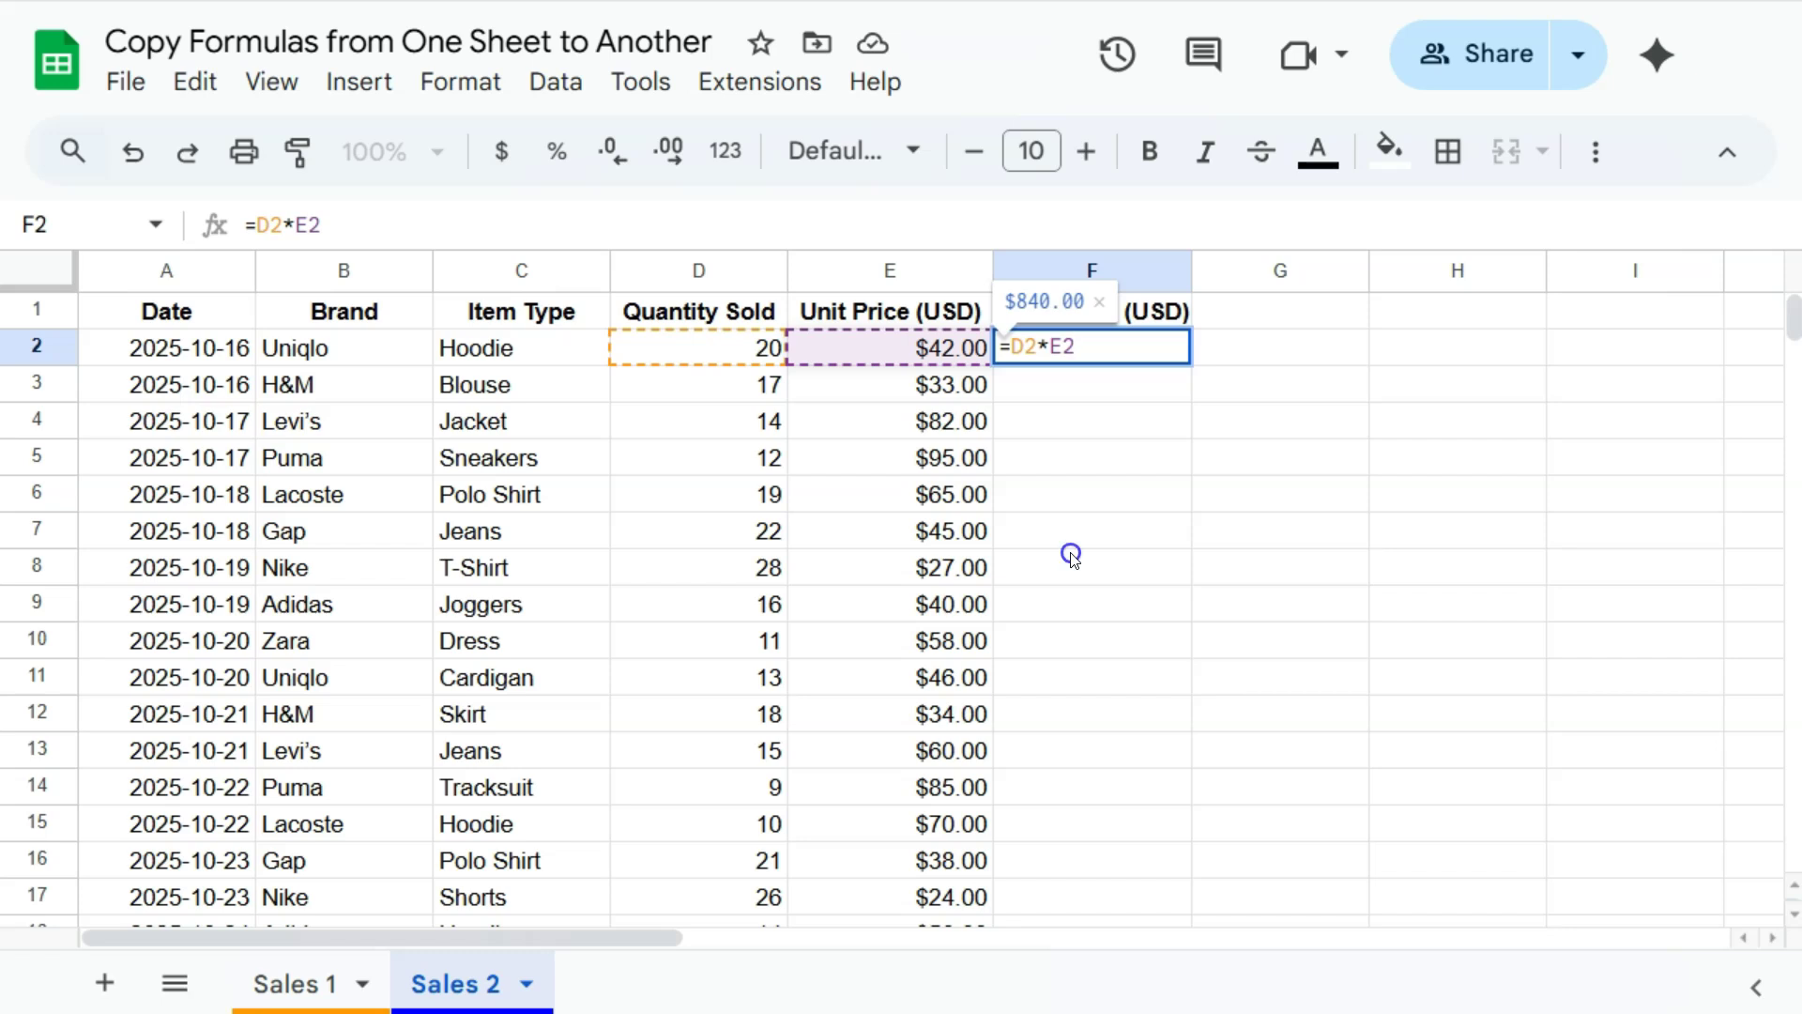
left_click(1100, 348)
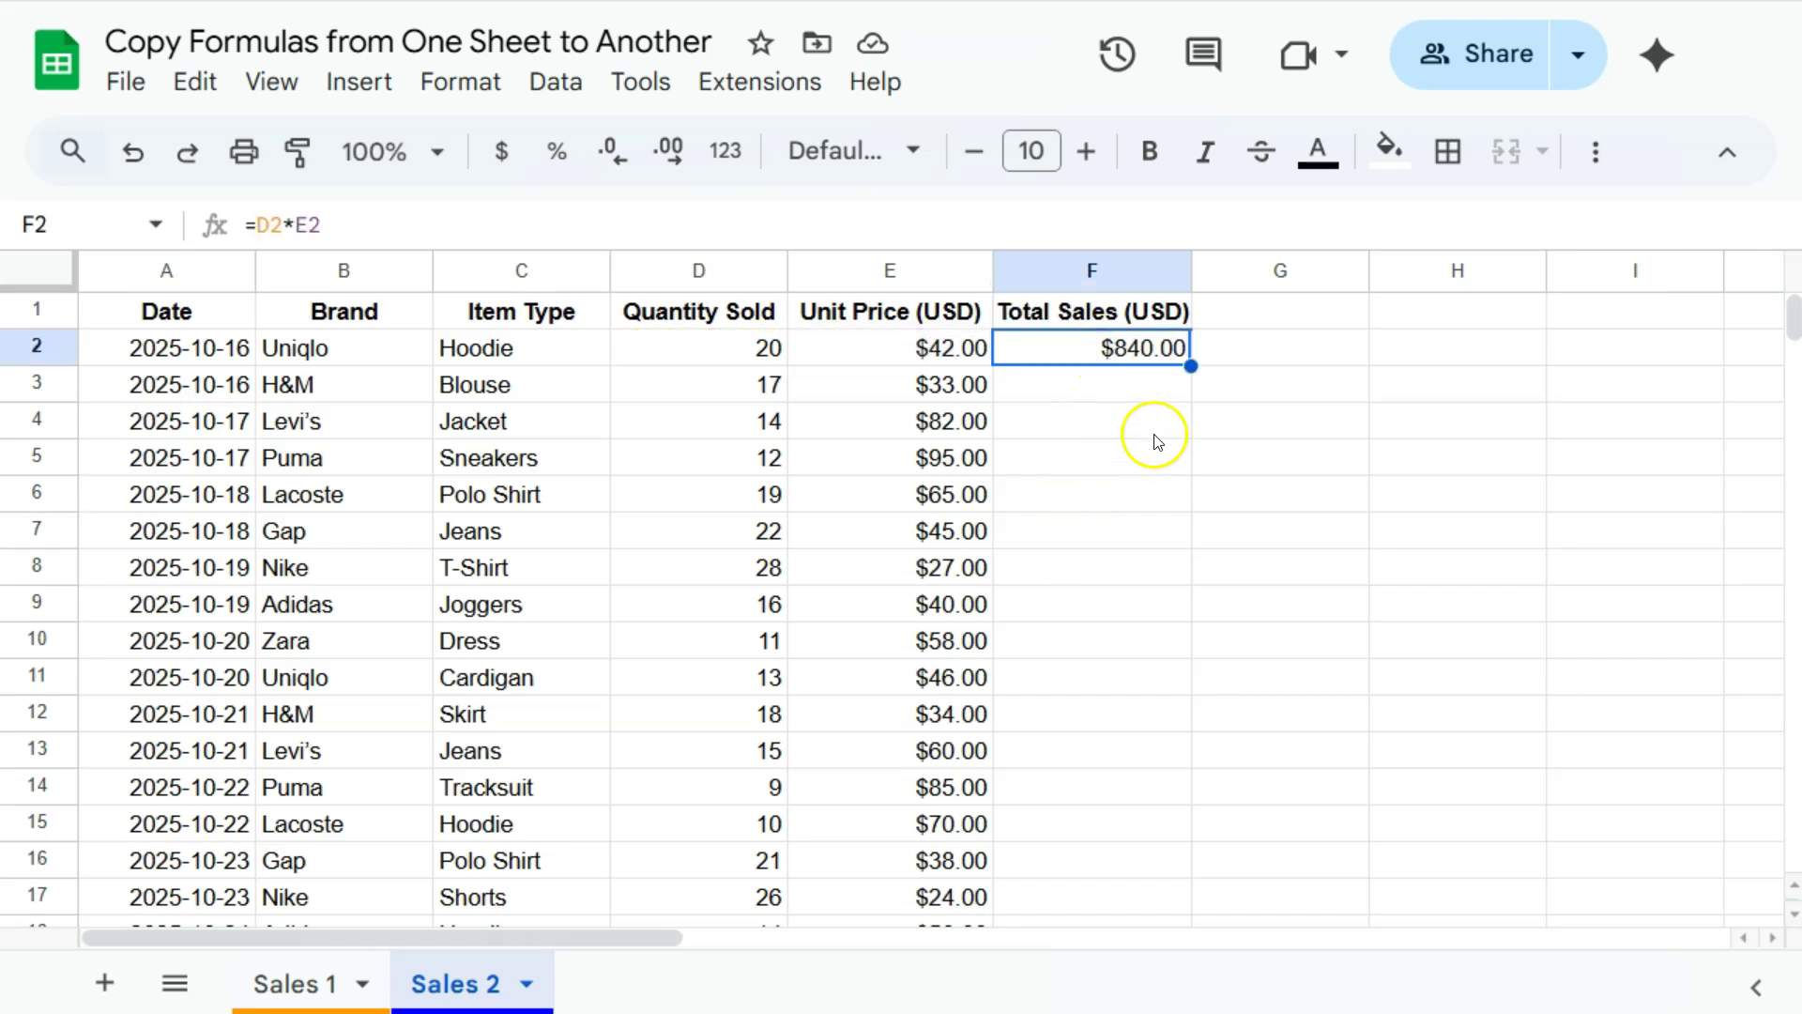
key("Up")
key("Down")
mouse_move(1141, 348)
left_mouse_down()
mouse_move(1087, 583)
mouse_move(1087, 564)
left_mouse_up()
- Try filling the Total Sales column with Ctrl+D, then undo it
key("ctrl+d")
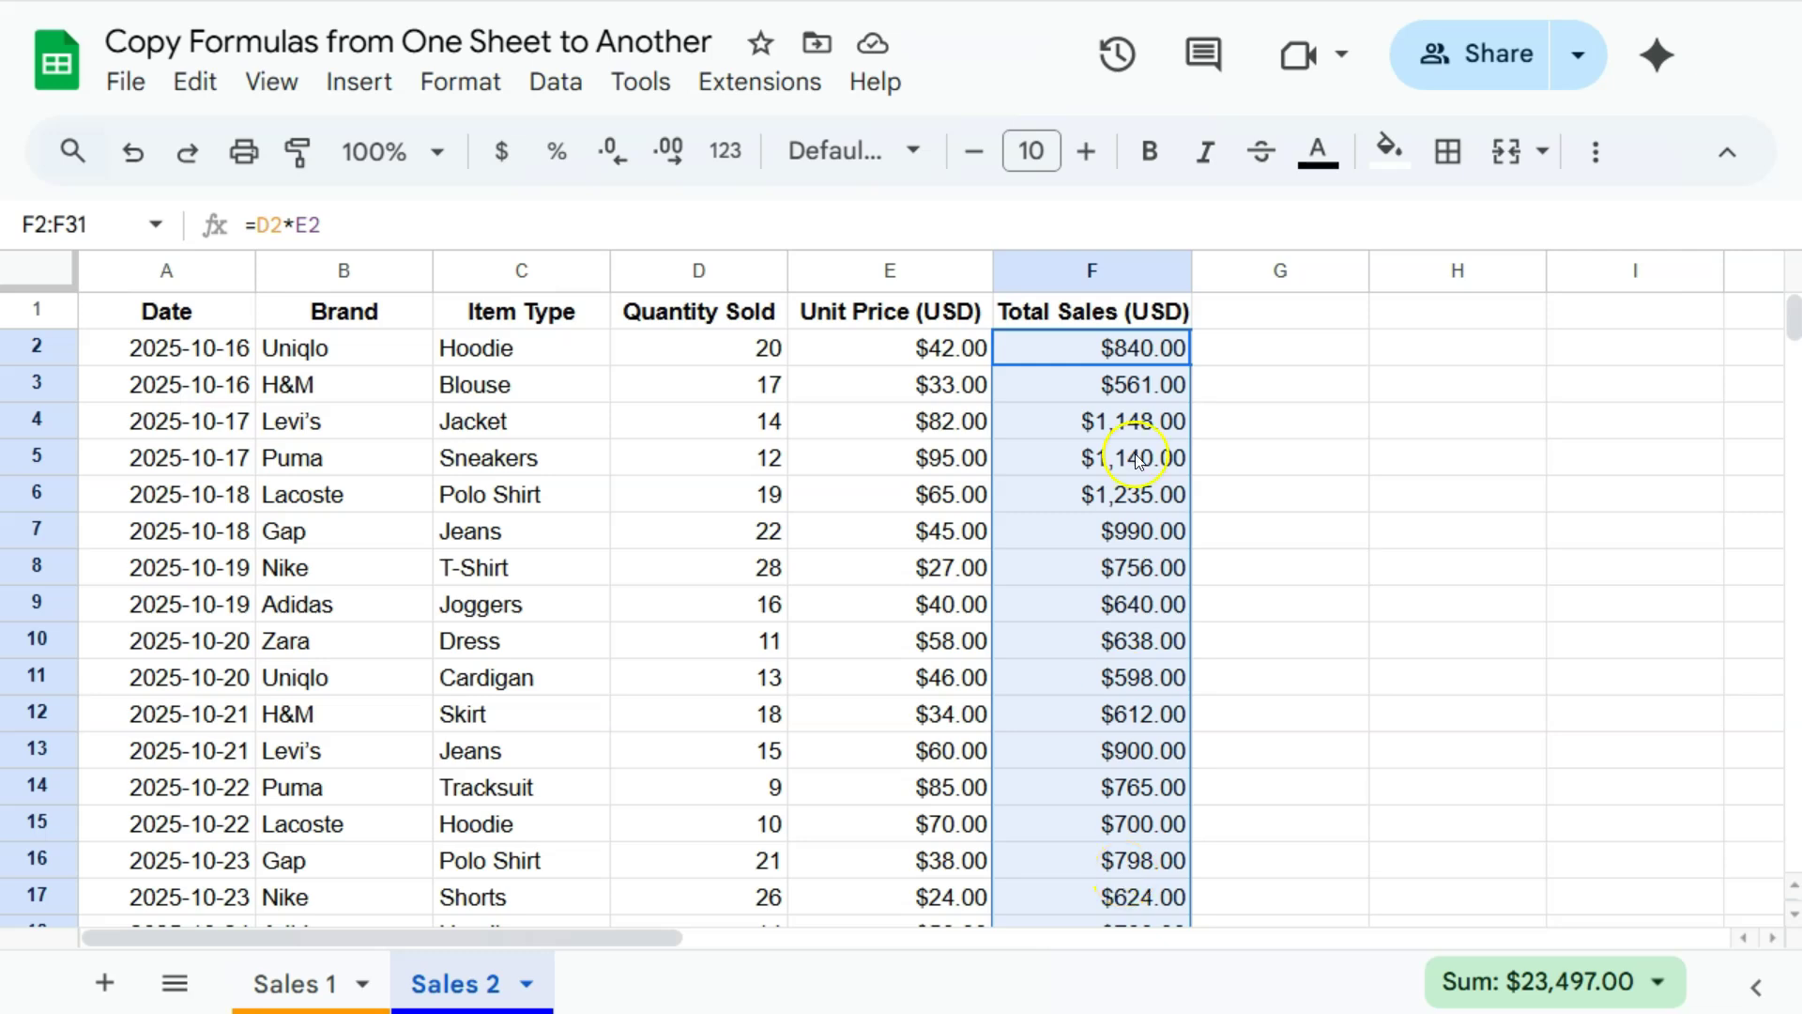
left_click(1135, 348)
left_click(129, 151)
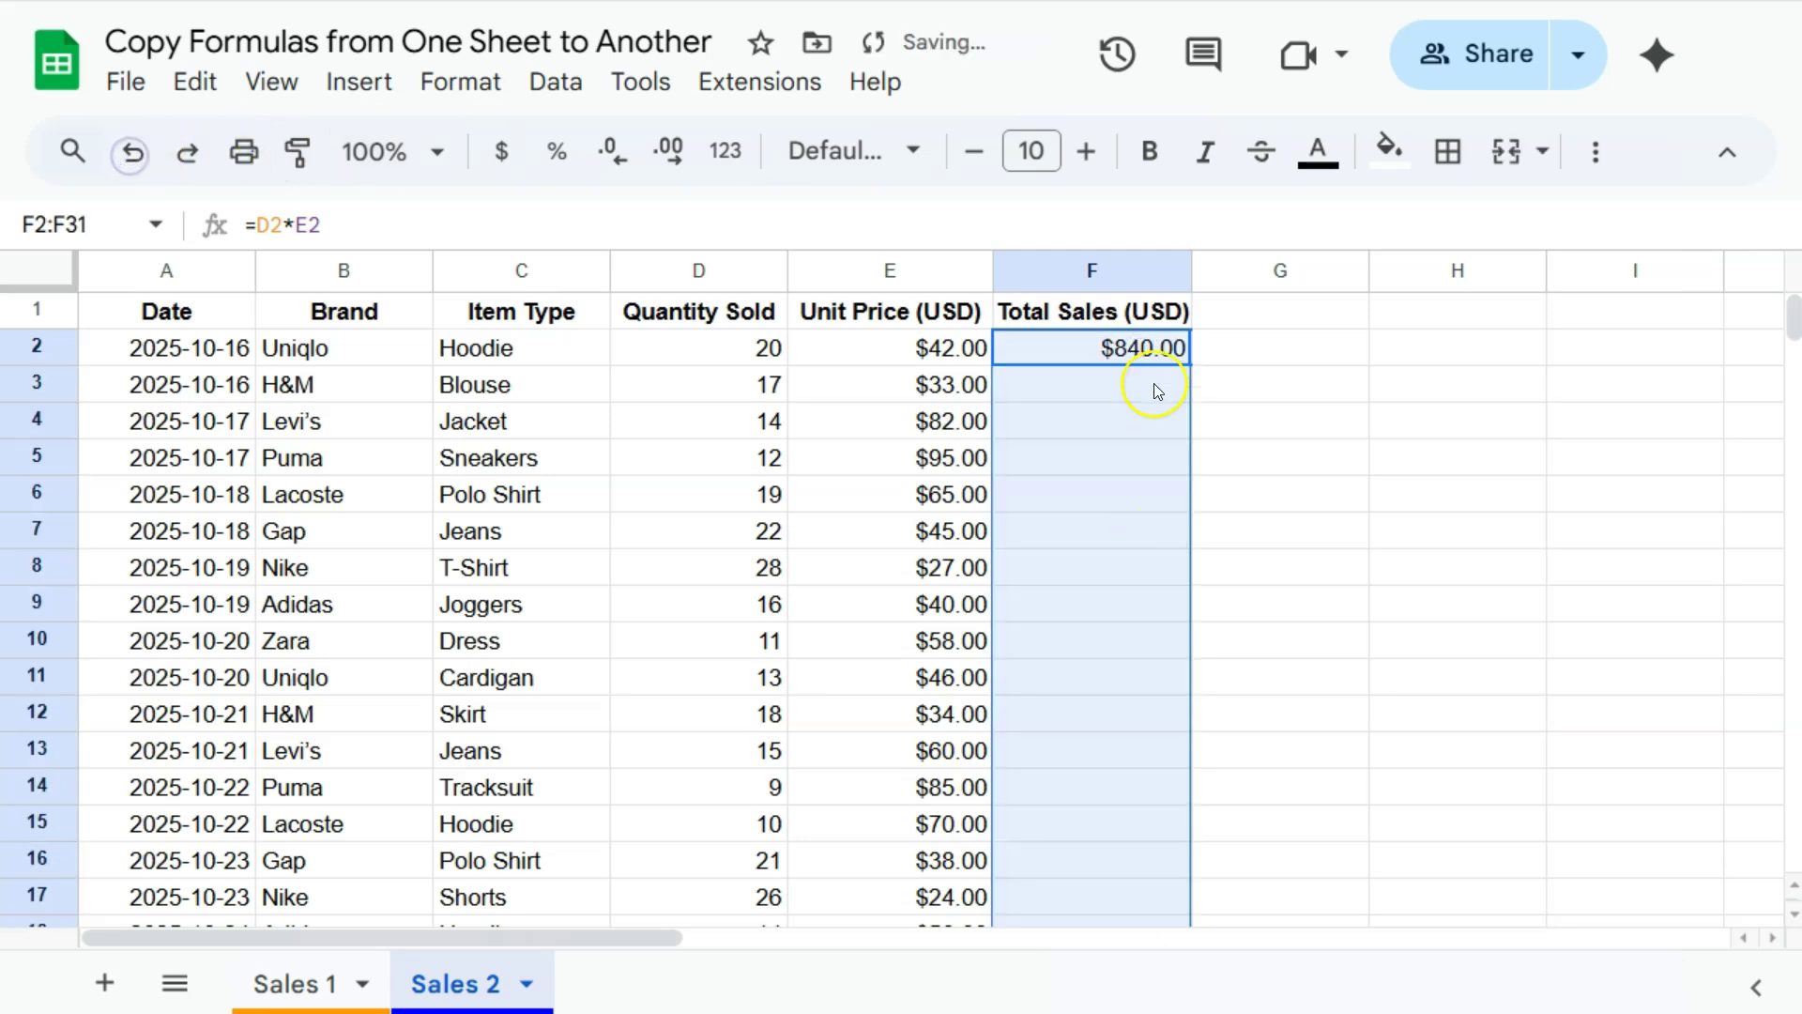
left_click(1288, 360)
- Drag F2's formula down to F31 on Sales 2
left_click(1127, 352)
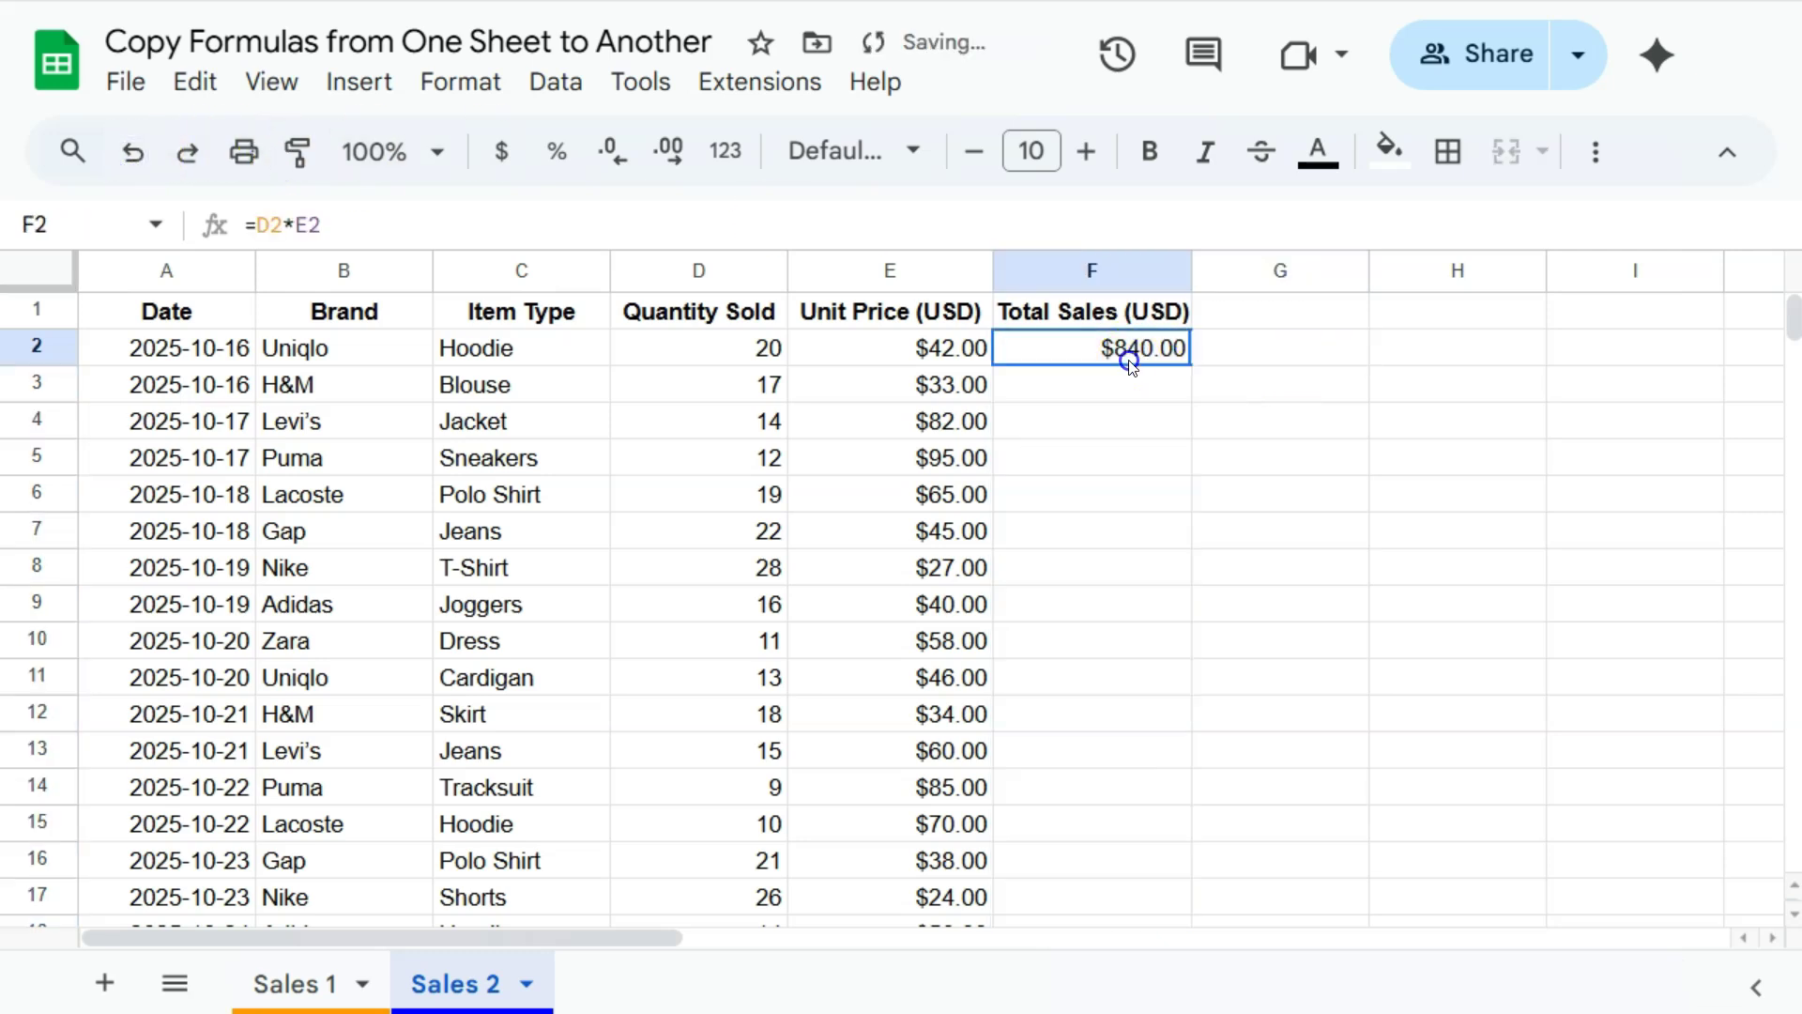
double_click(1192, 363)
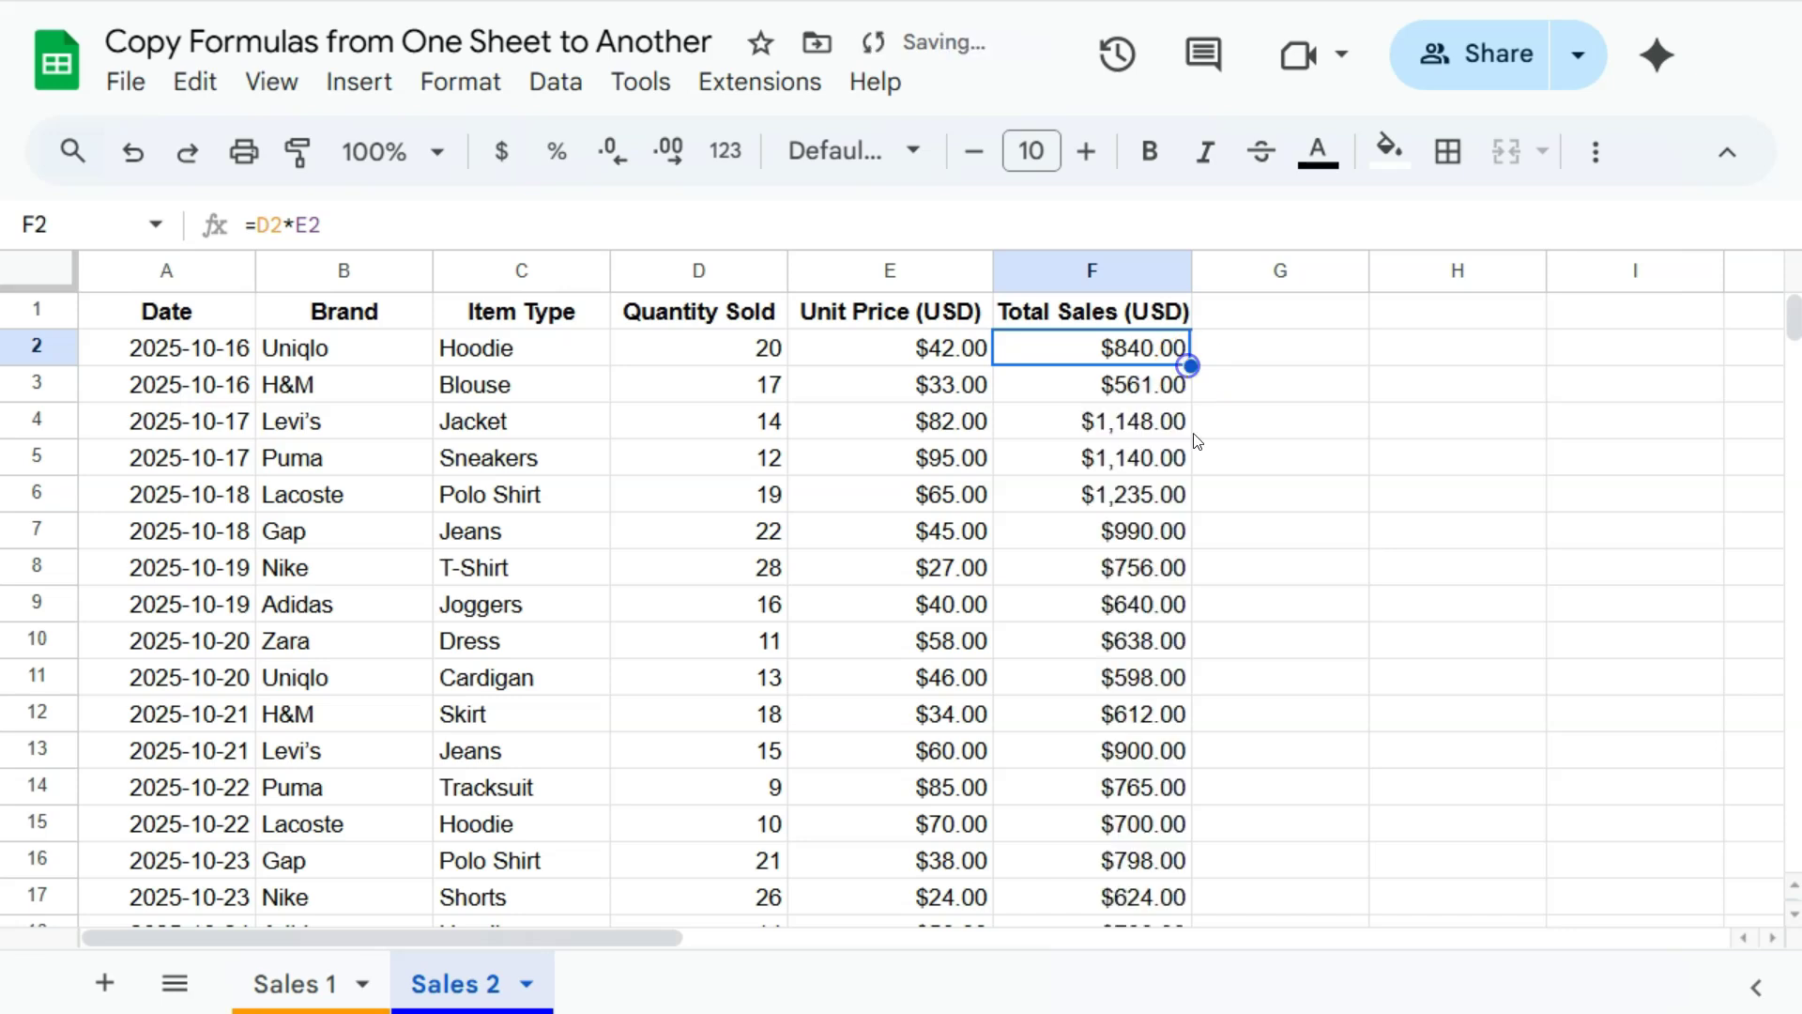
left_click(132, 150)
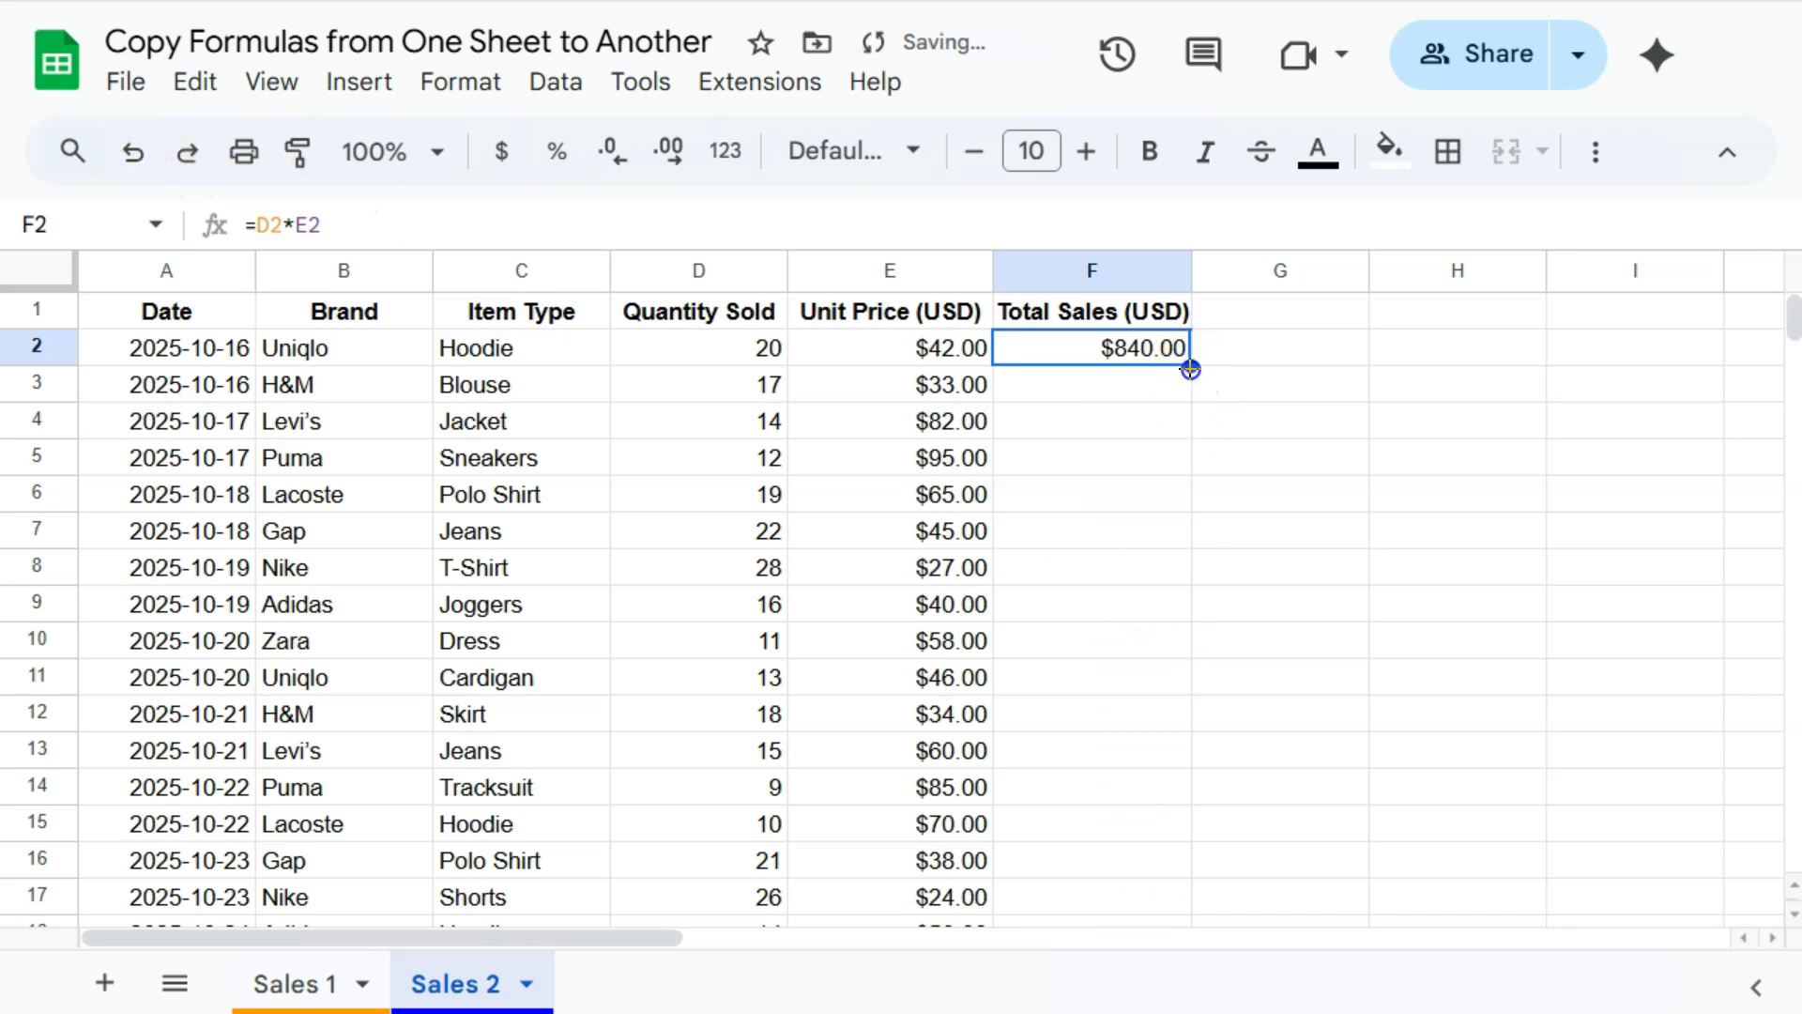
left_click_drag(1191, 366, 1148, 846)
scroll(1147, 830, "up", 5)
left_click(1214, 367)
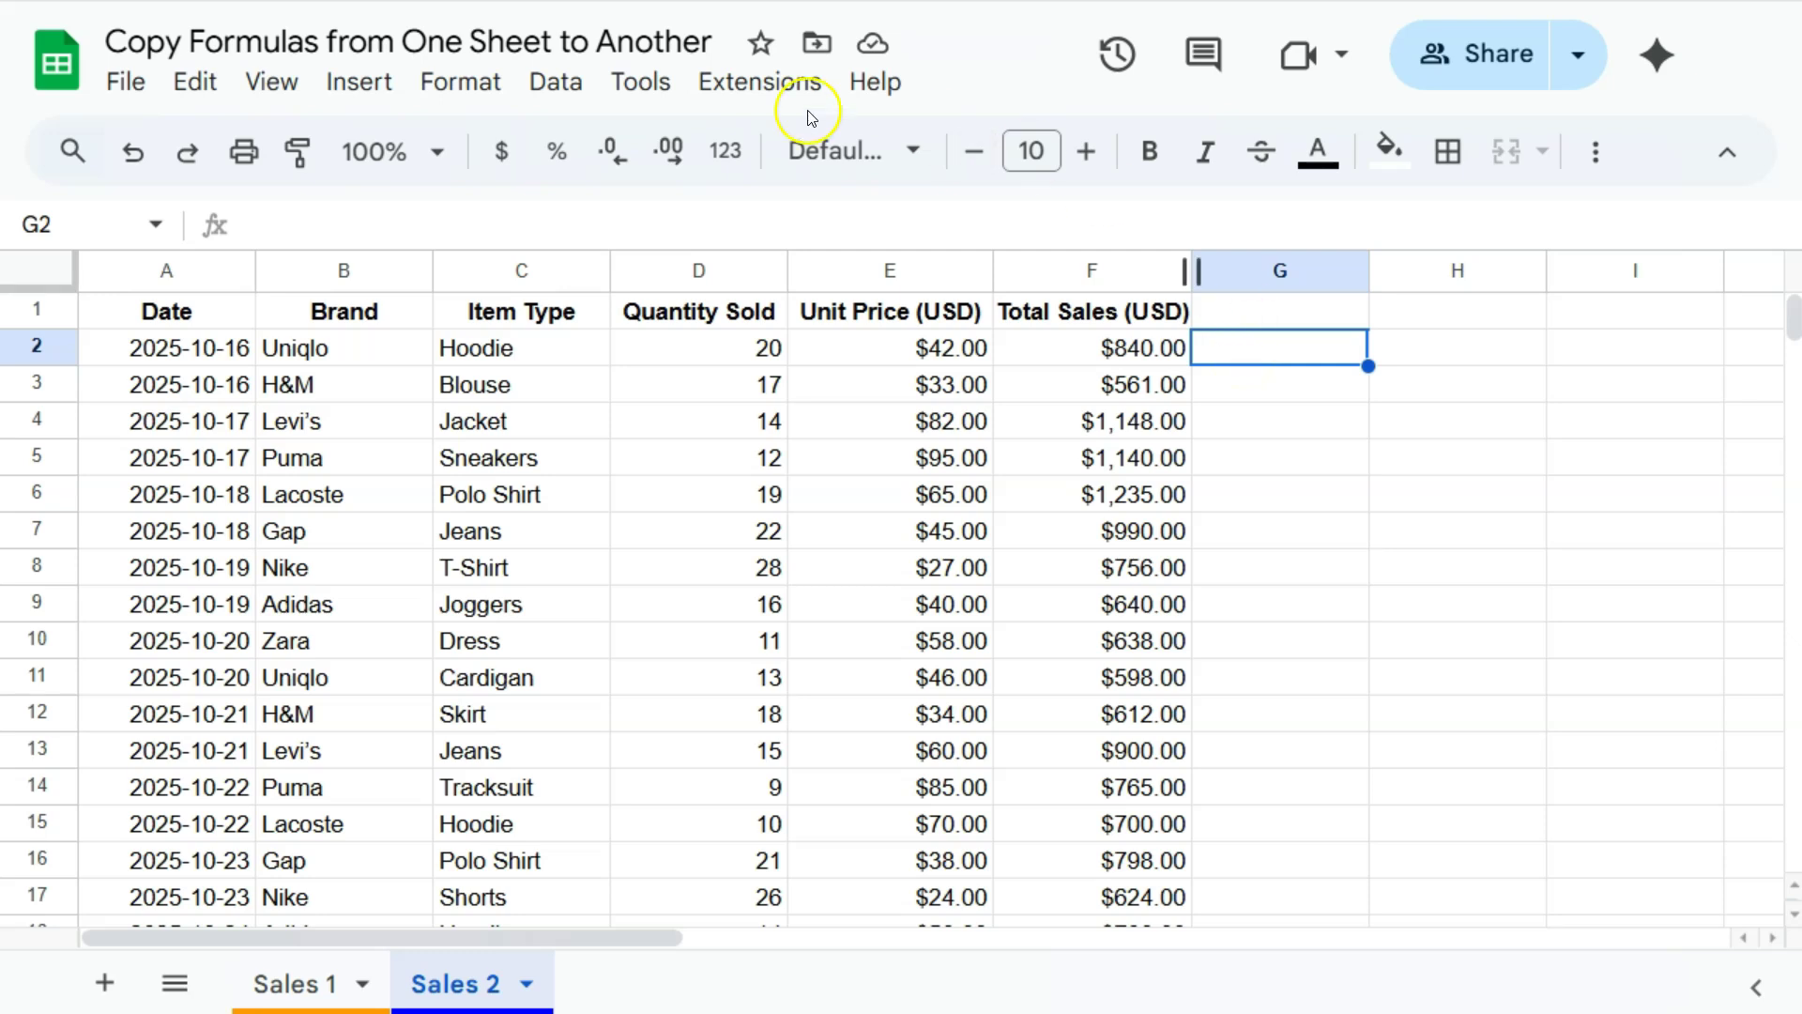
- Open the Named functions panel from the Data menu, listing QUANTITY_PRICE(quantity, price)
left_click(556, 82)
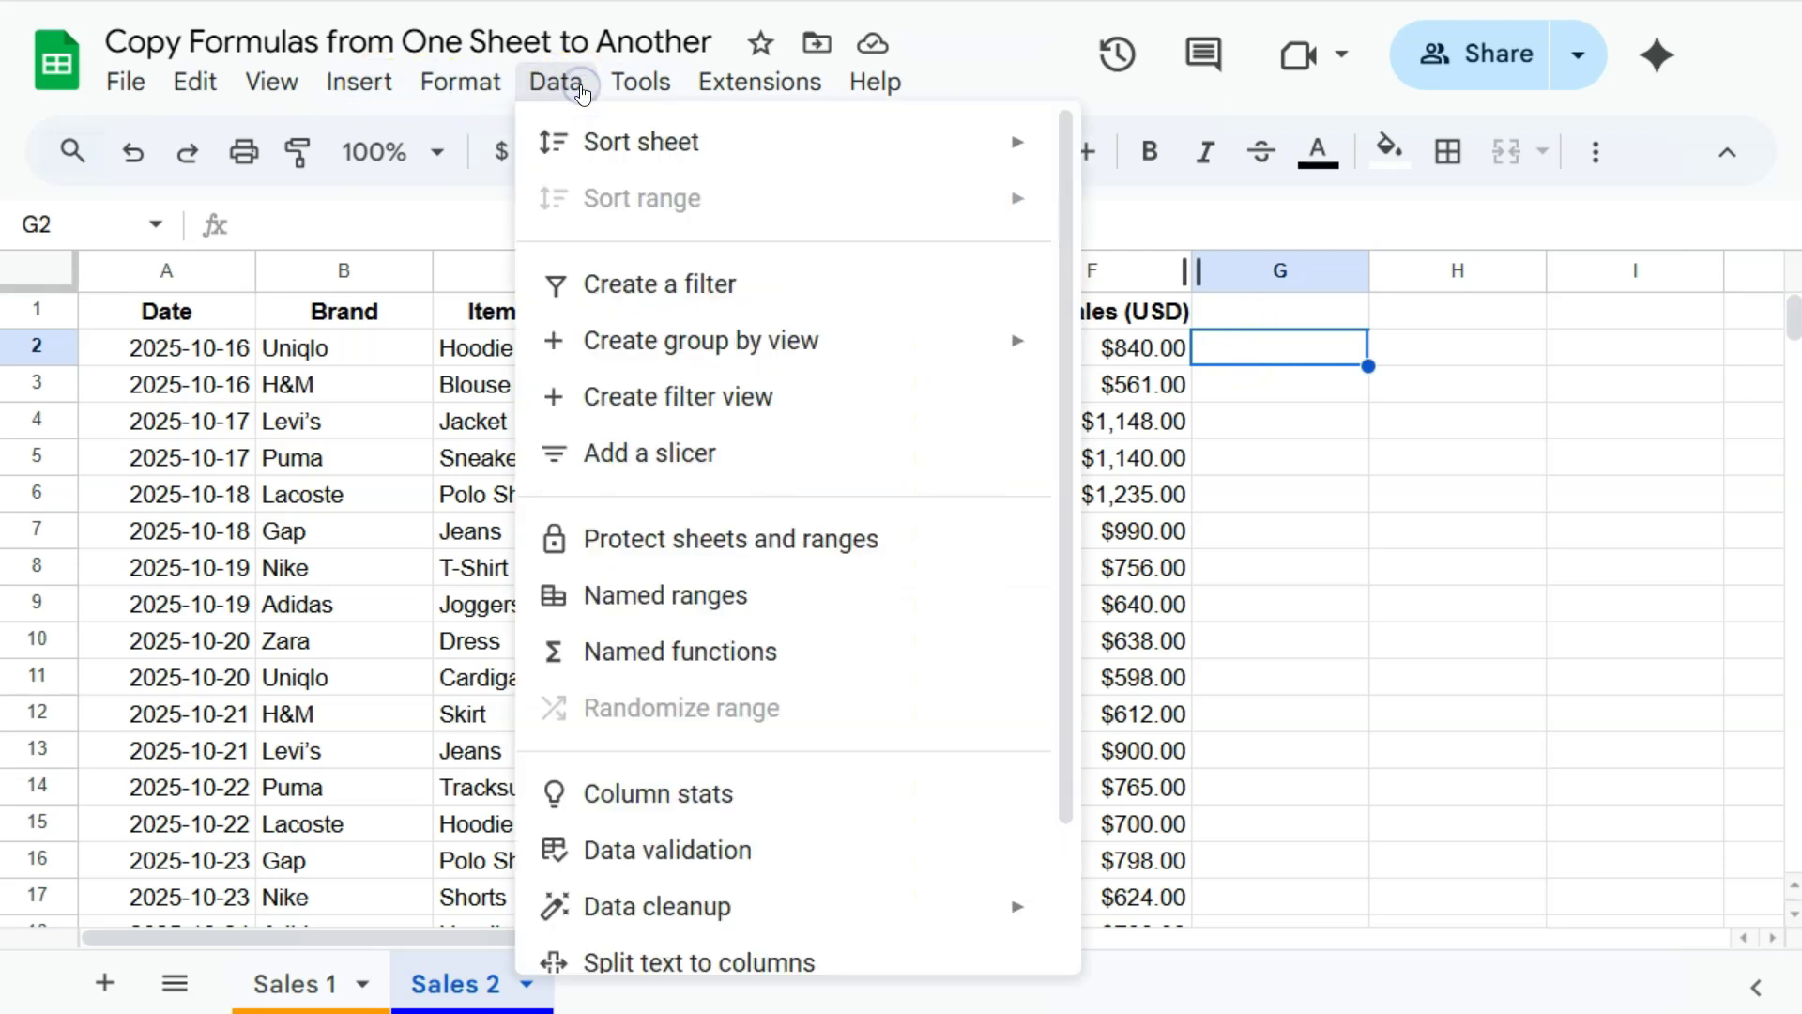
left_click(674, 656)
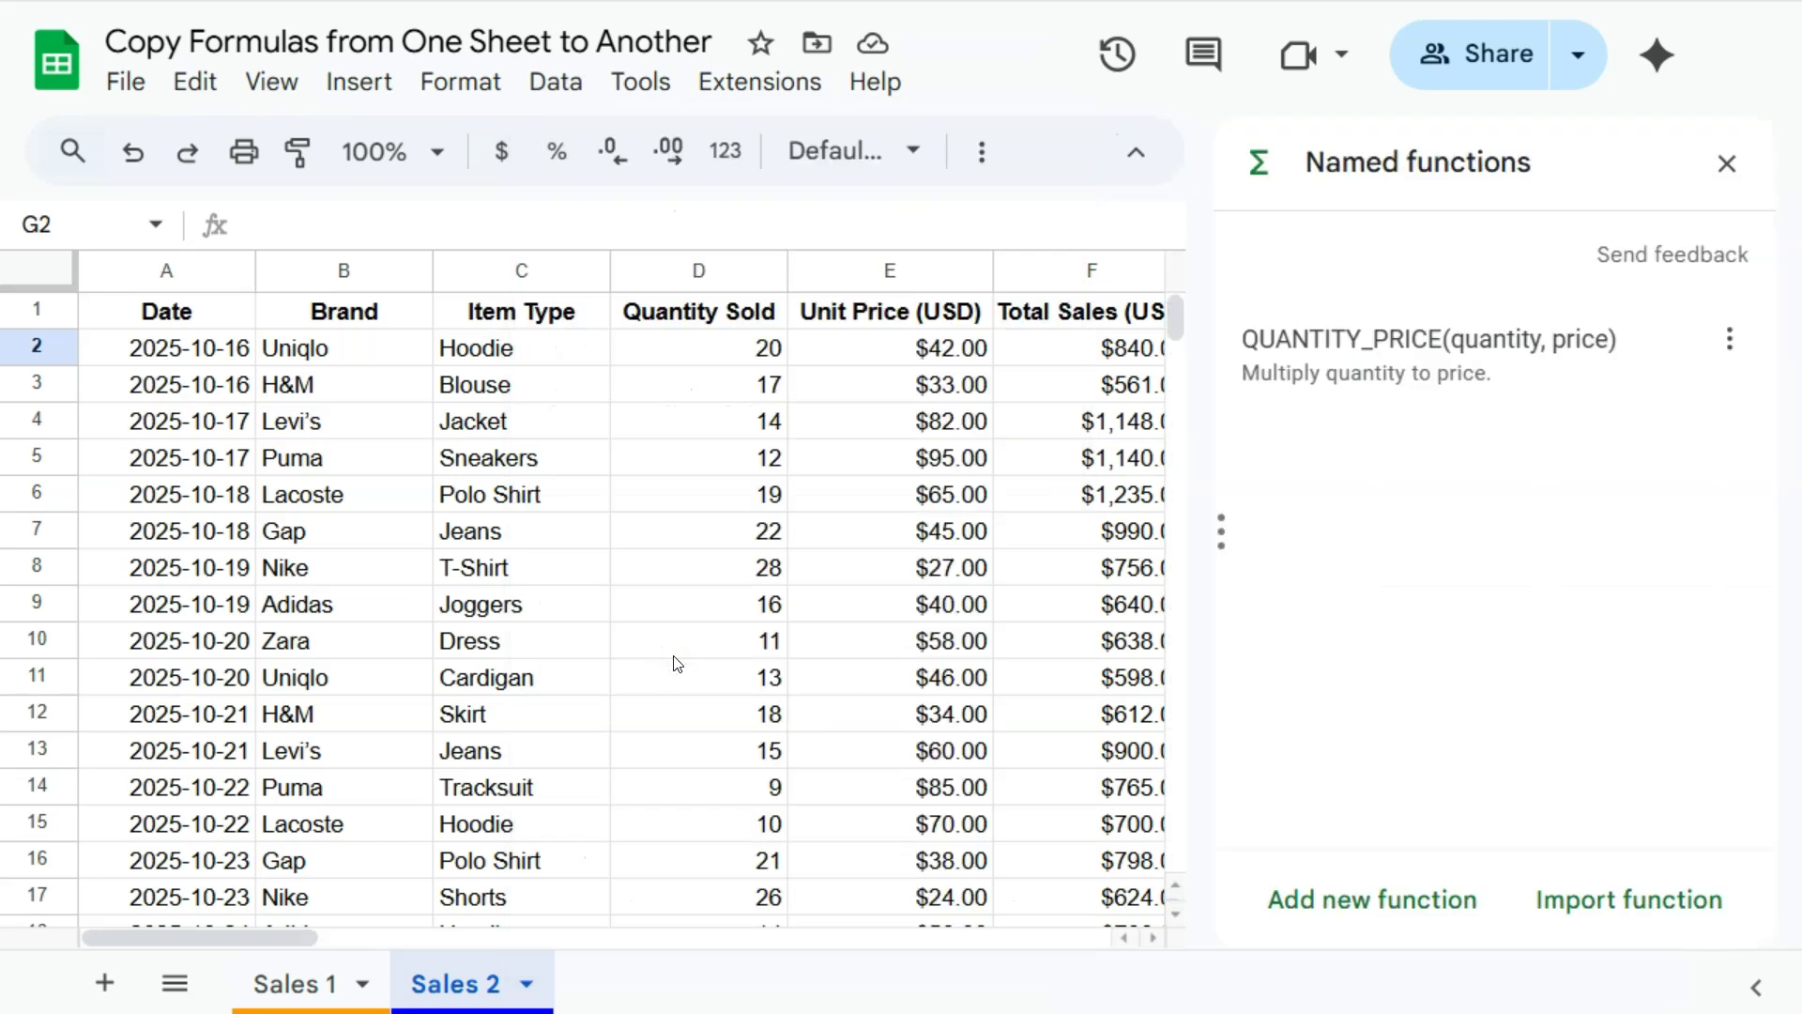
left_click(668, 659)
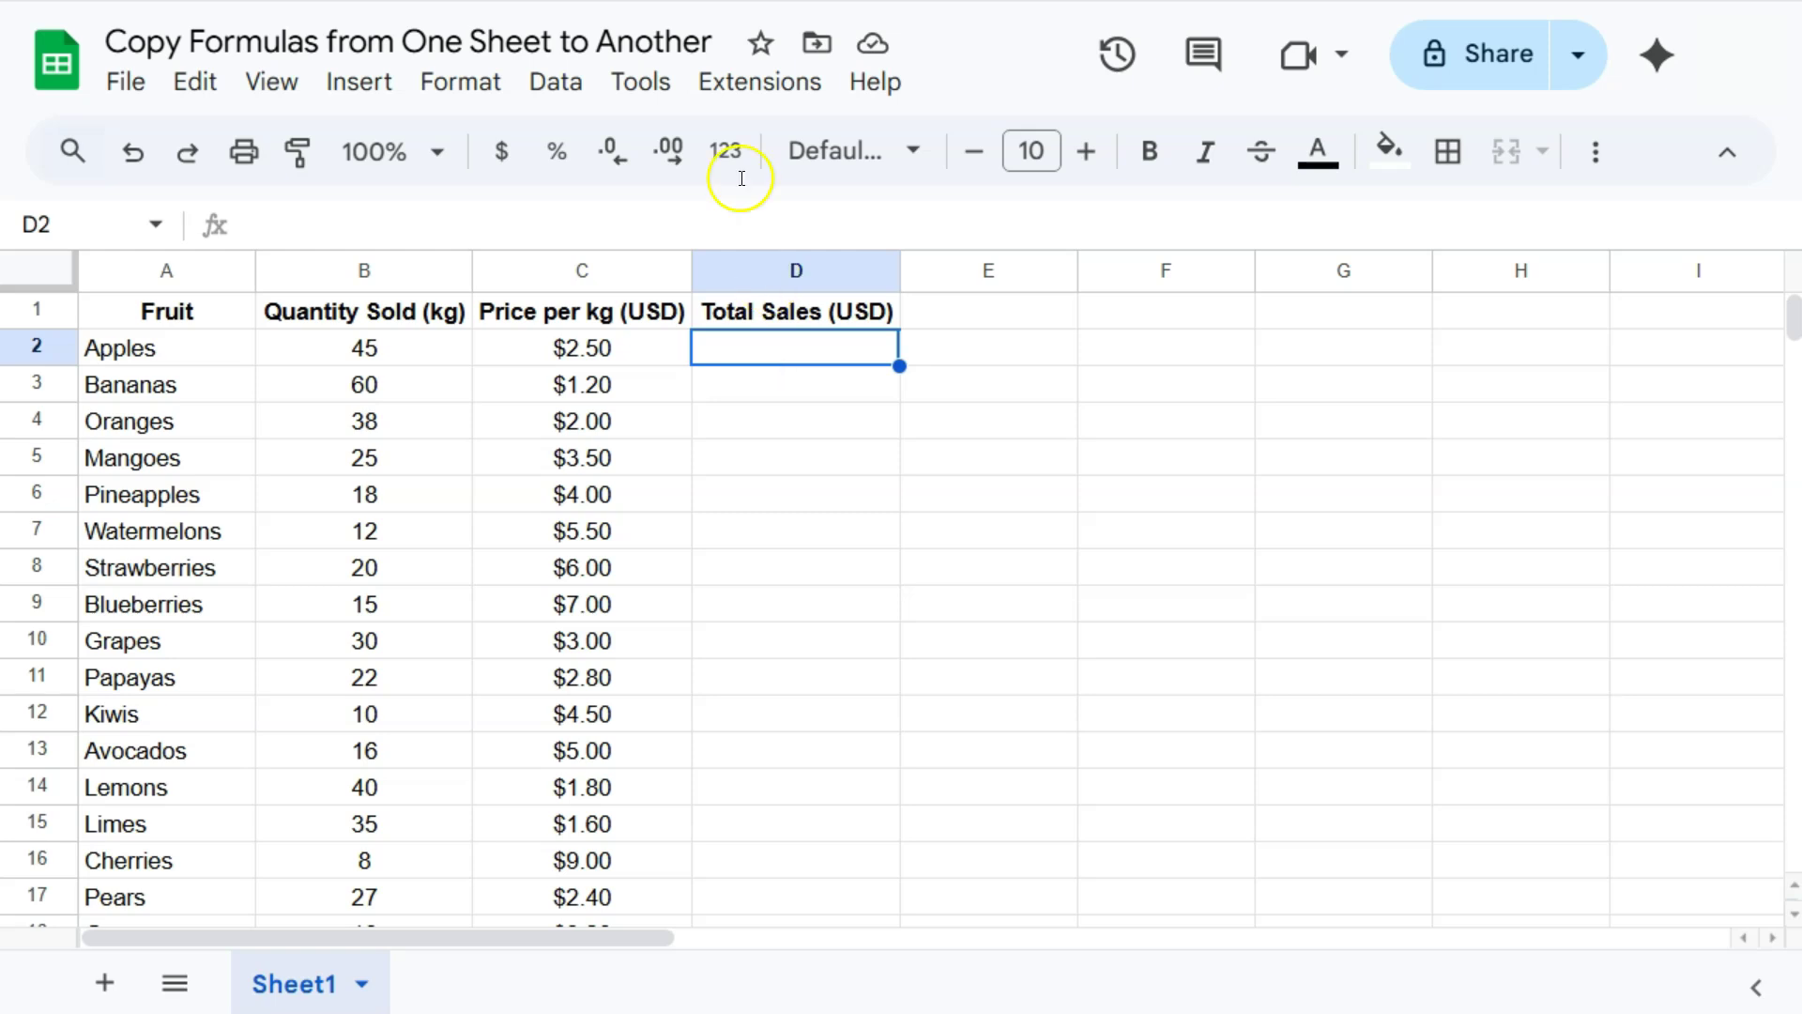
- Open Data > Named functions in the fruit sales spreadsheet
left_click(555, 79)
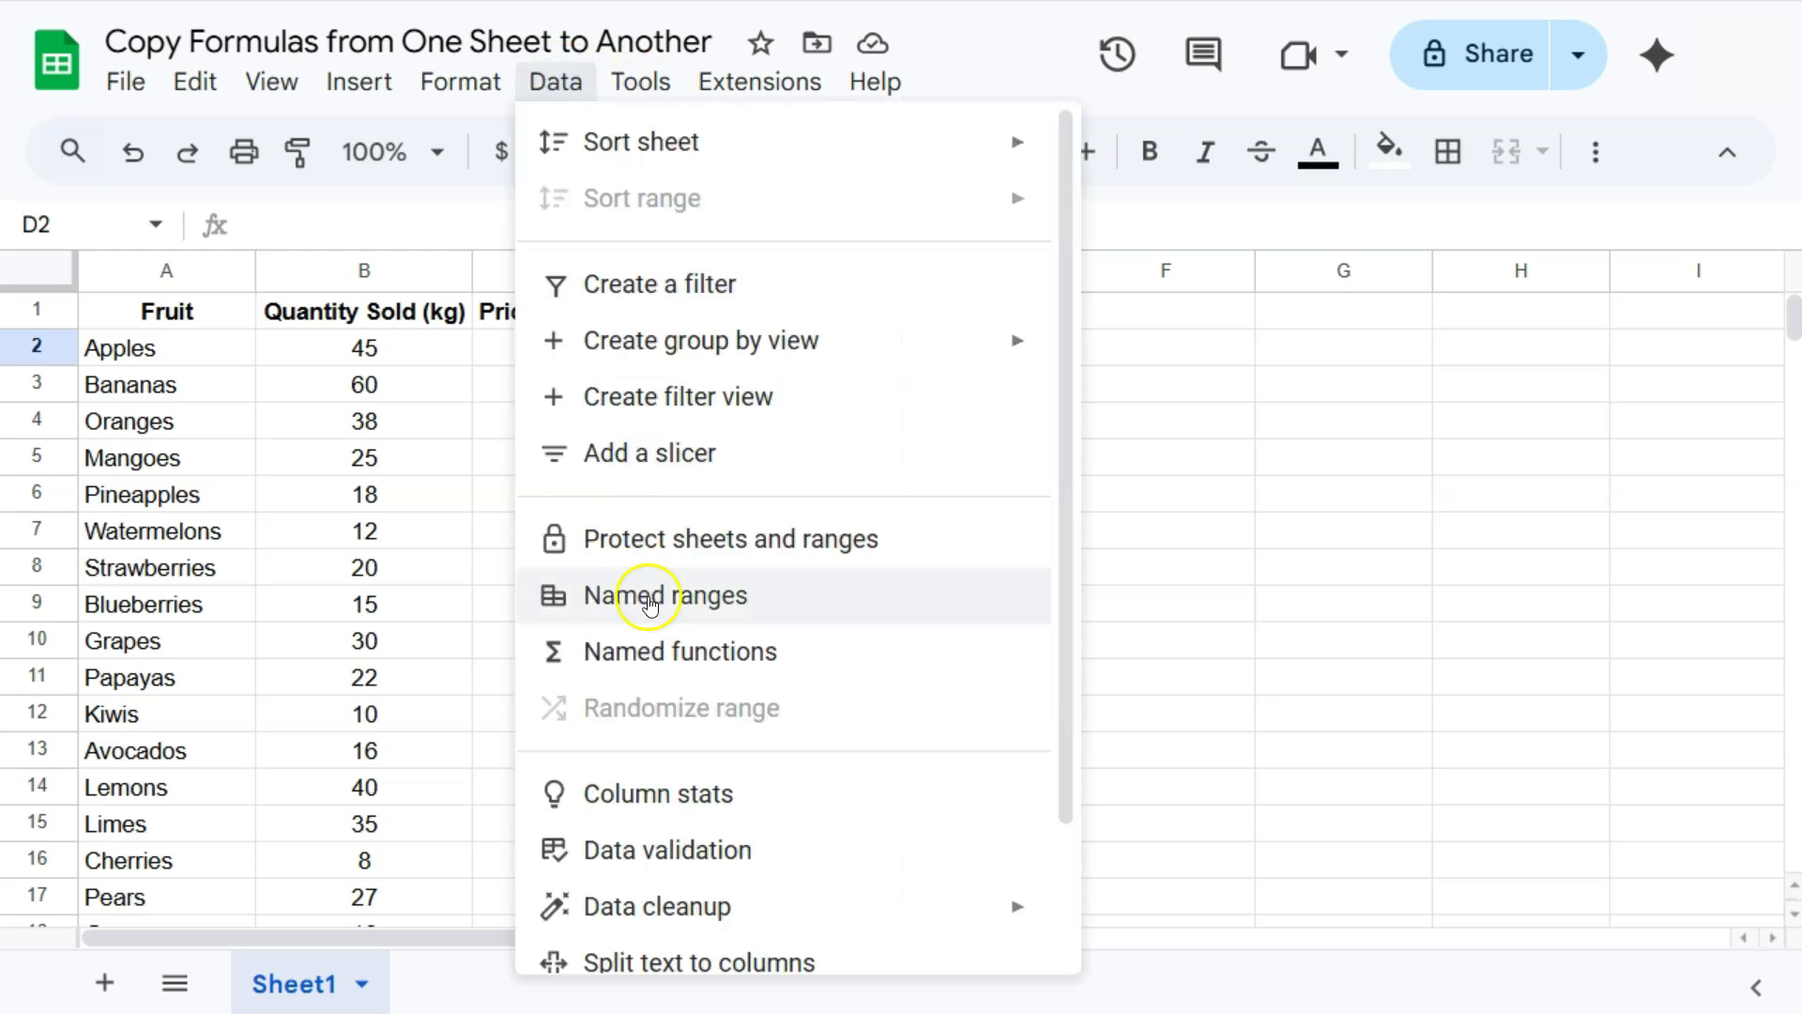
left_click(667, 650)
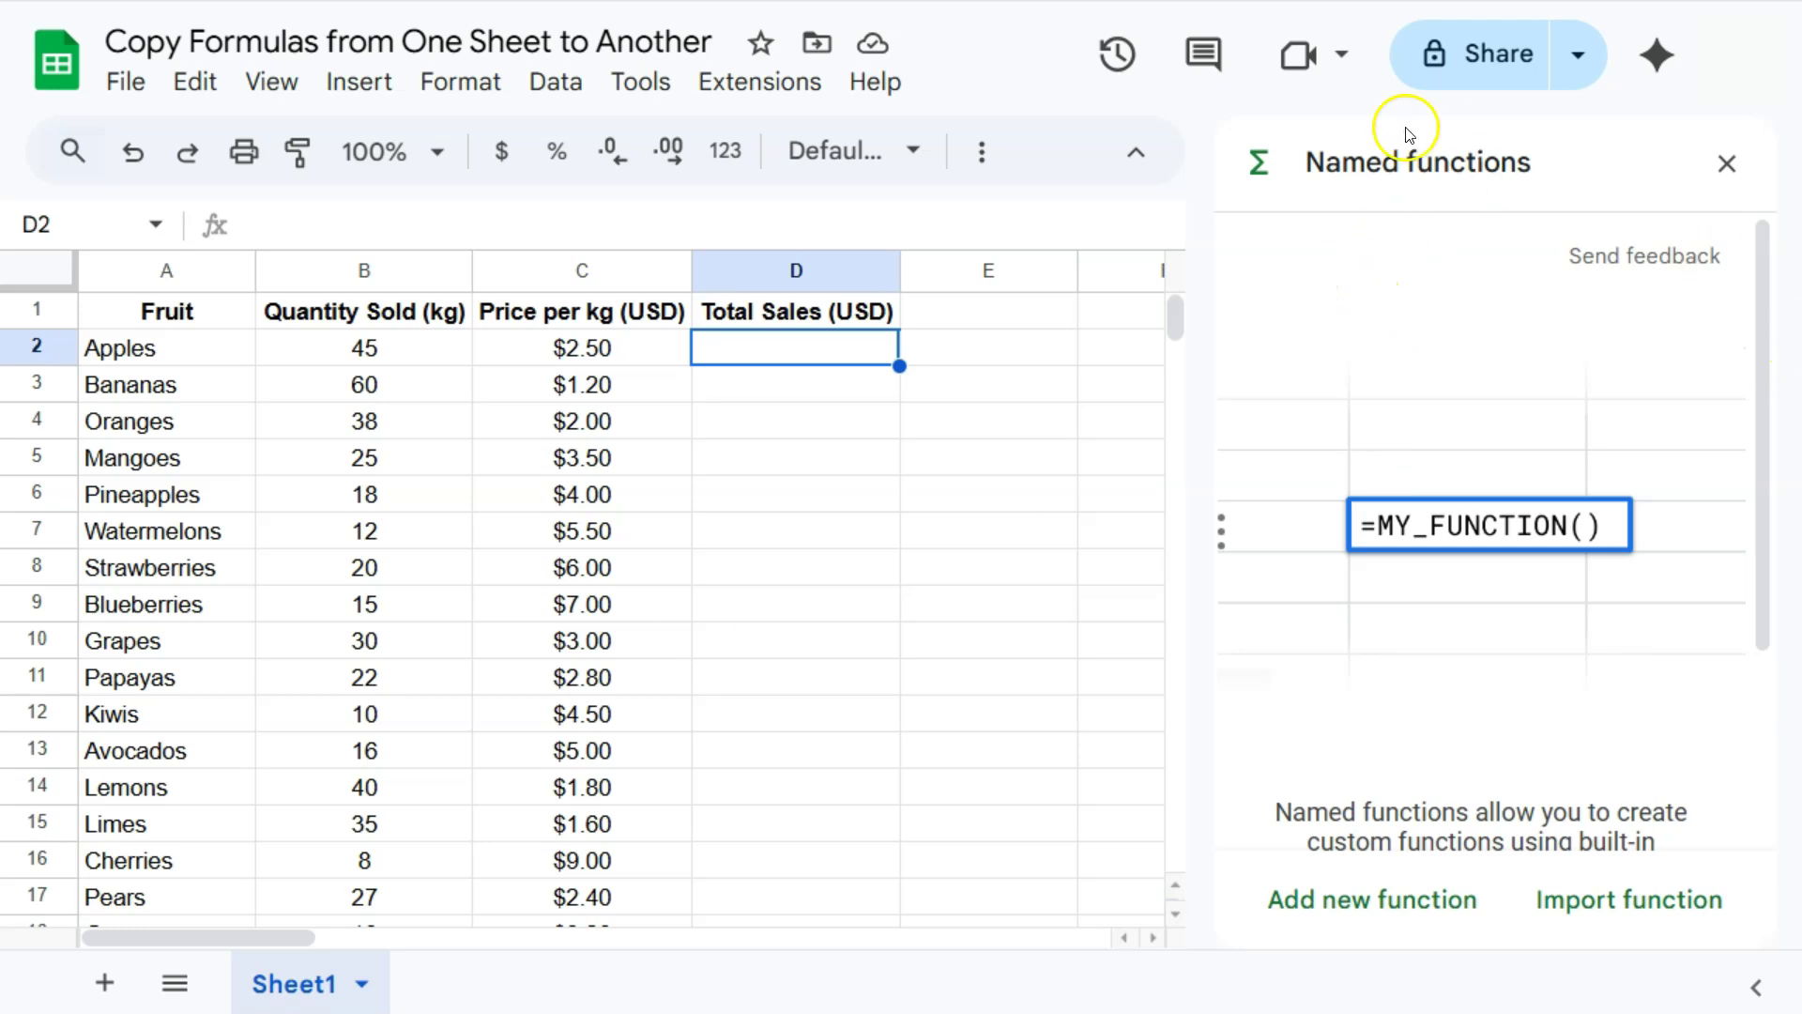
- Choose the 'copy formulas' spreadsheet from Drive as the import source
left_click(1614, 913)
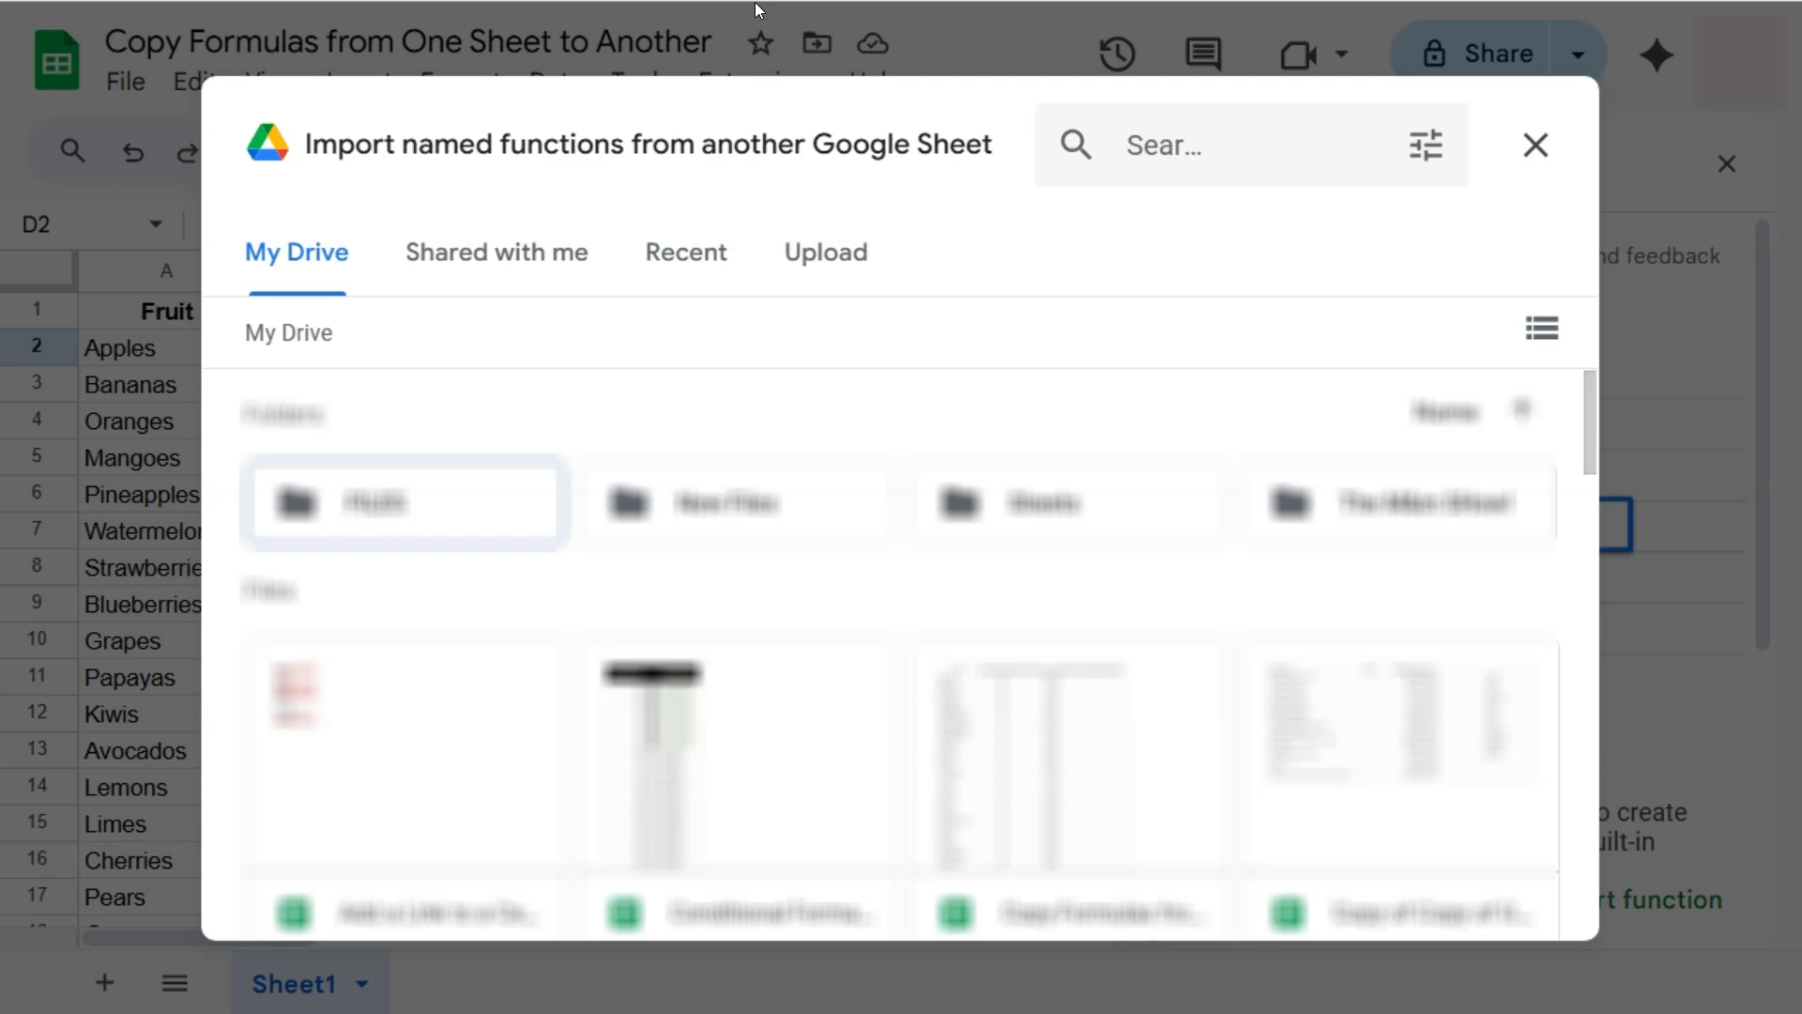
left_click(1179, 151)
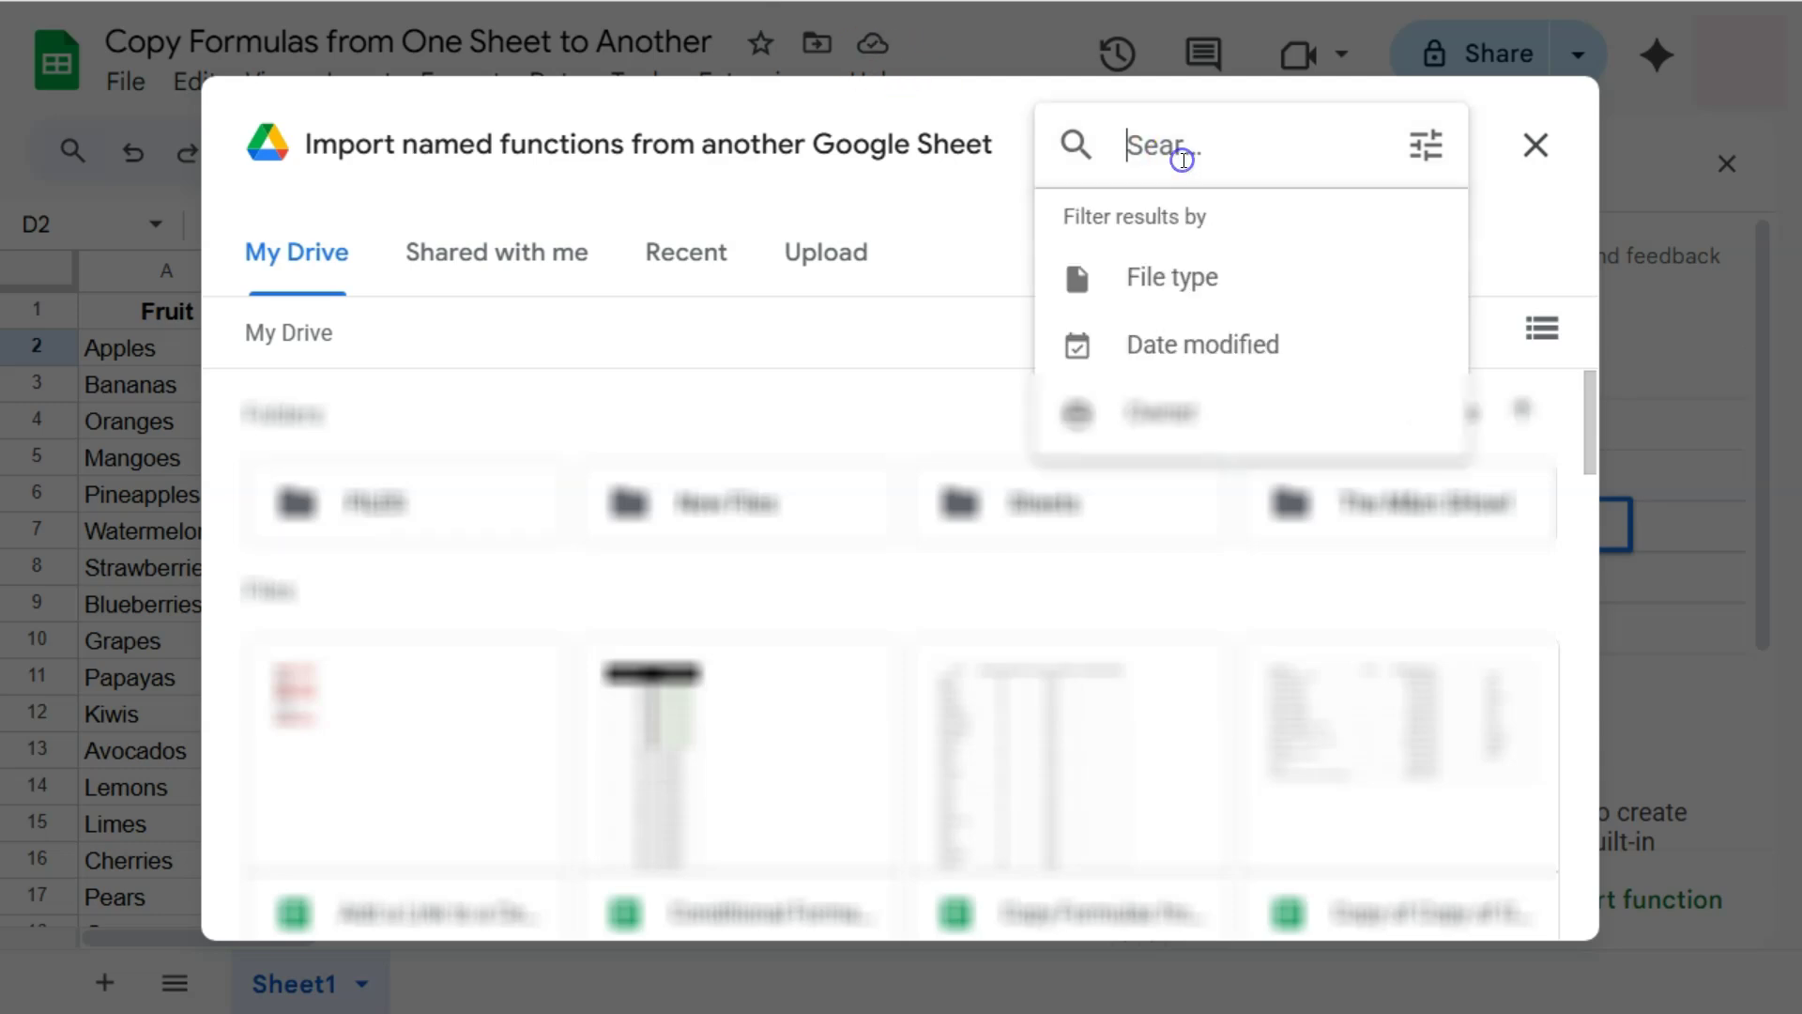
type("copy formulas")
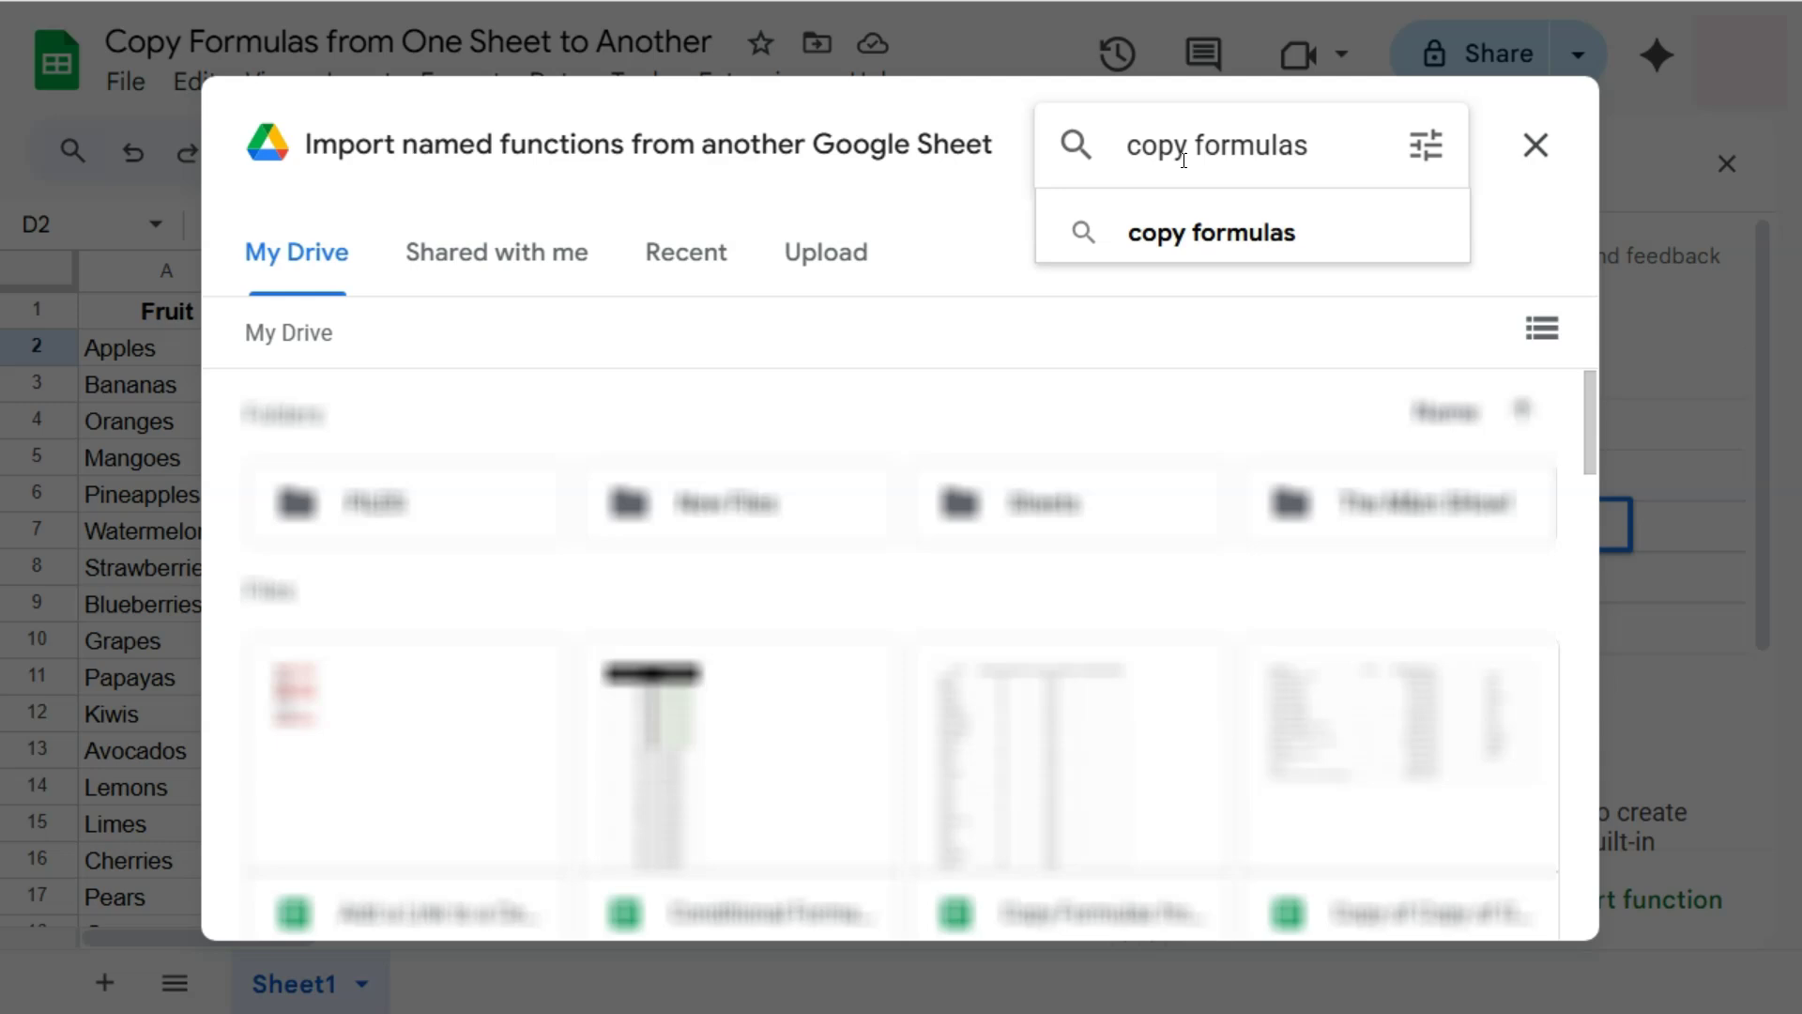
left_click(1206, 230)
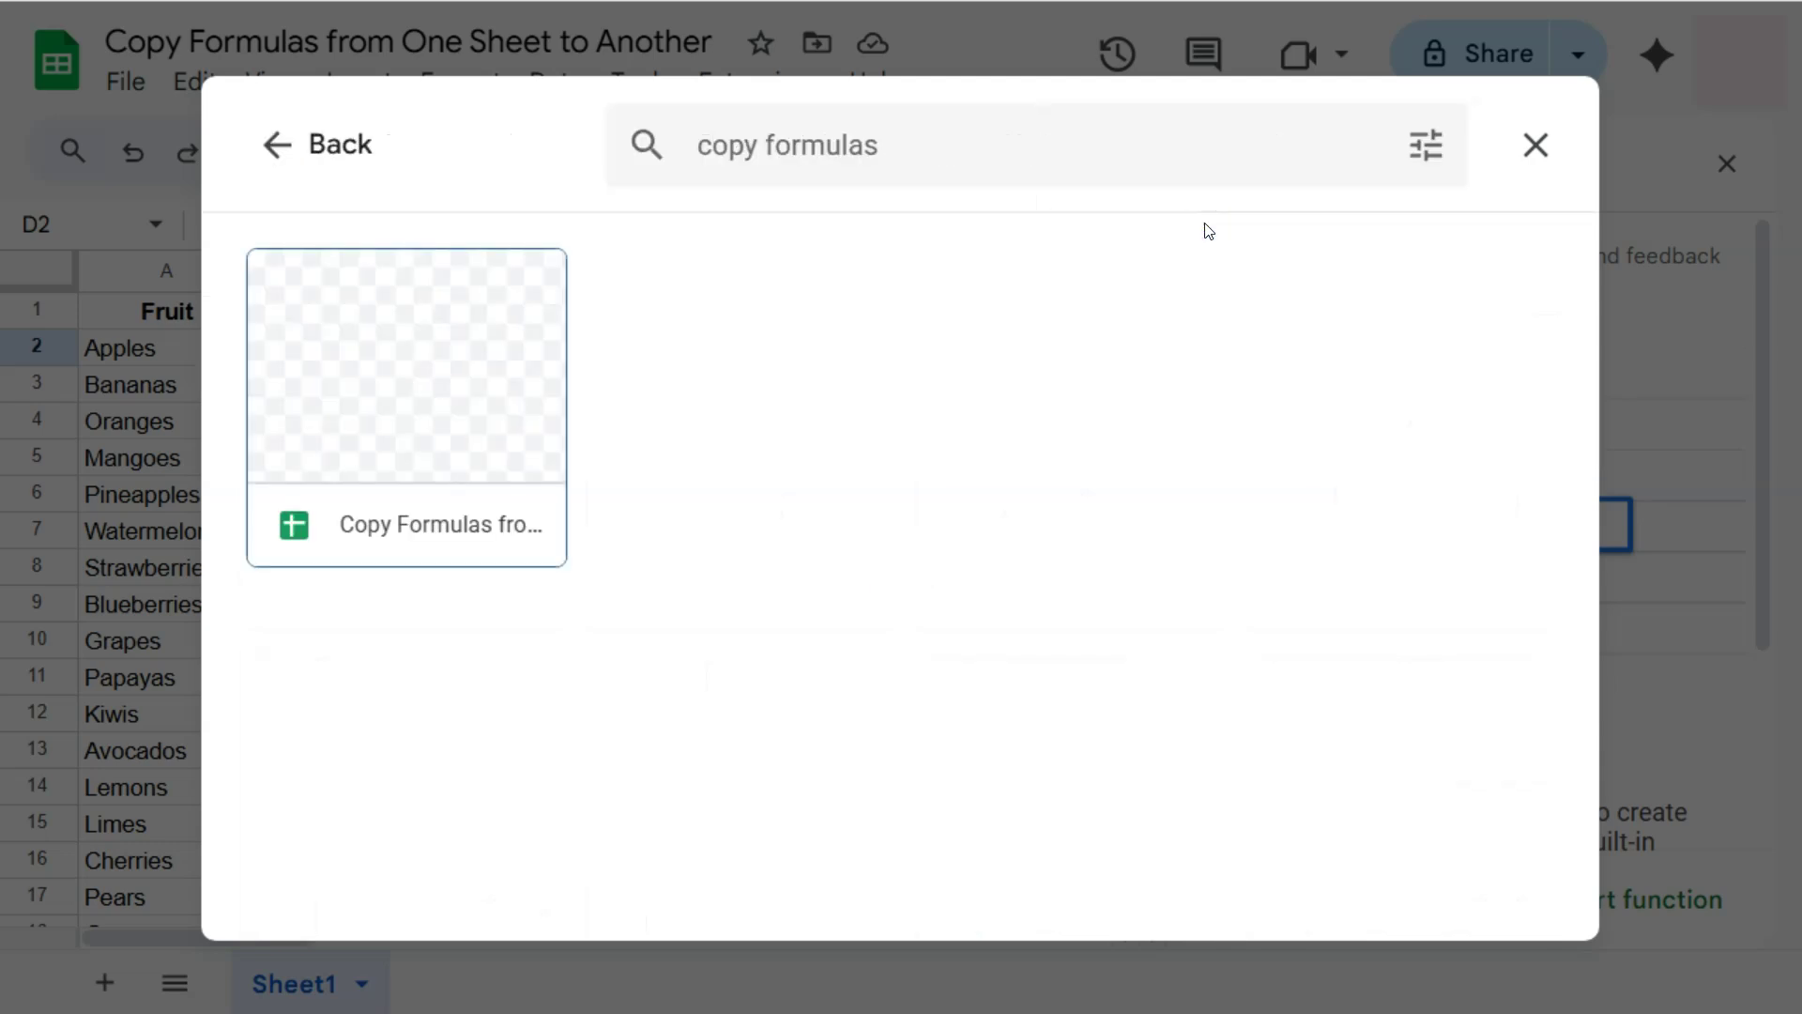
left_click(438, 355)
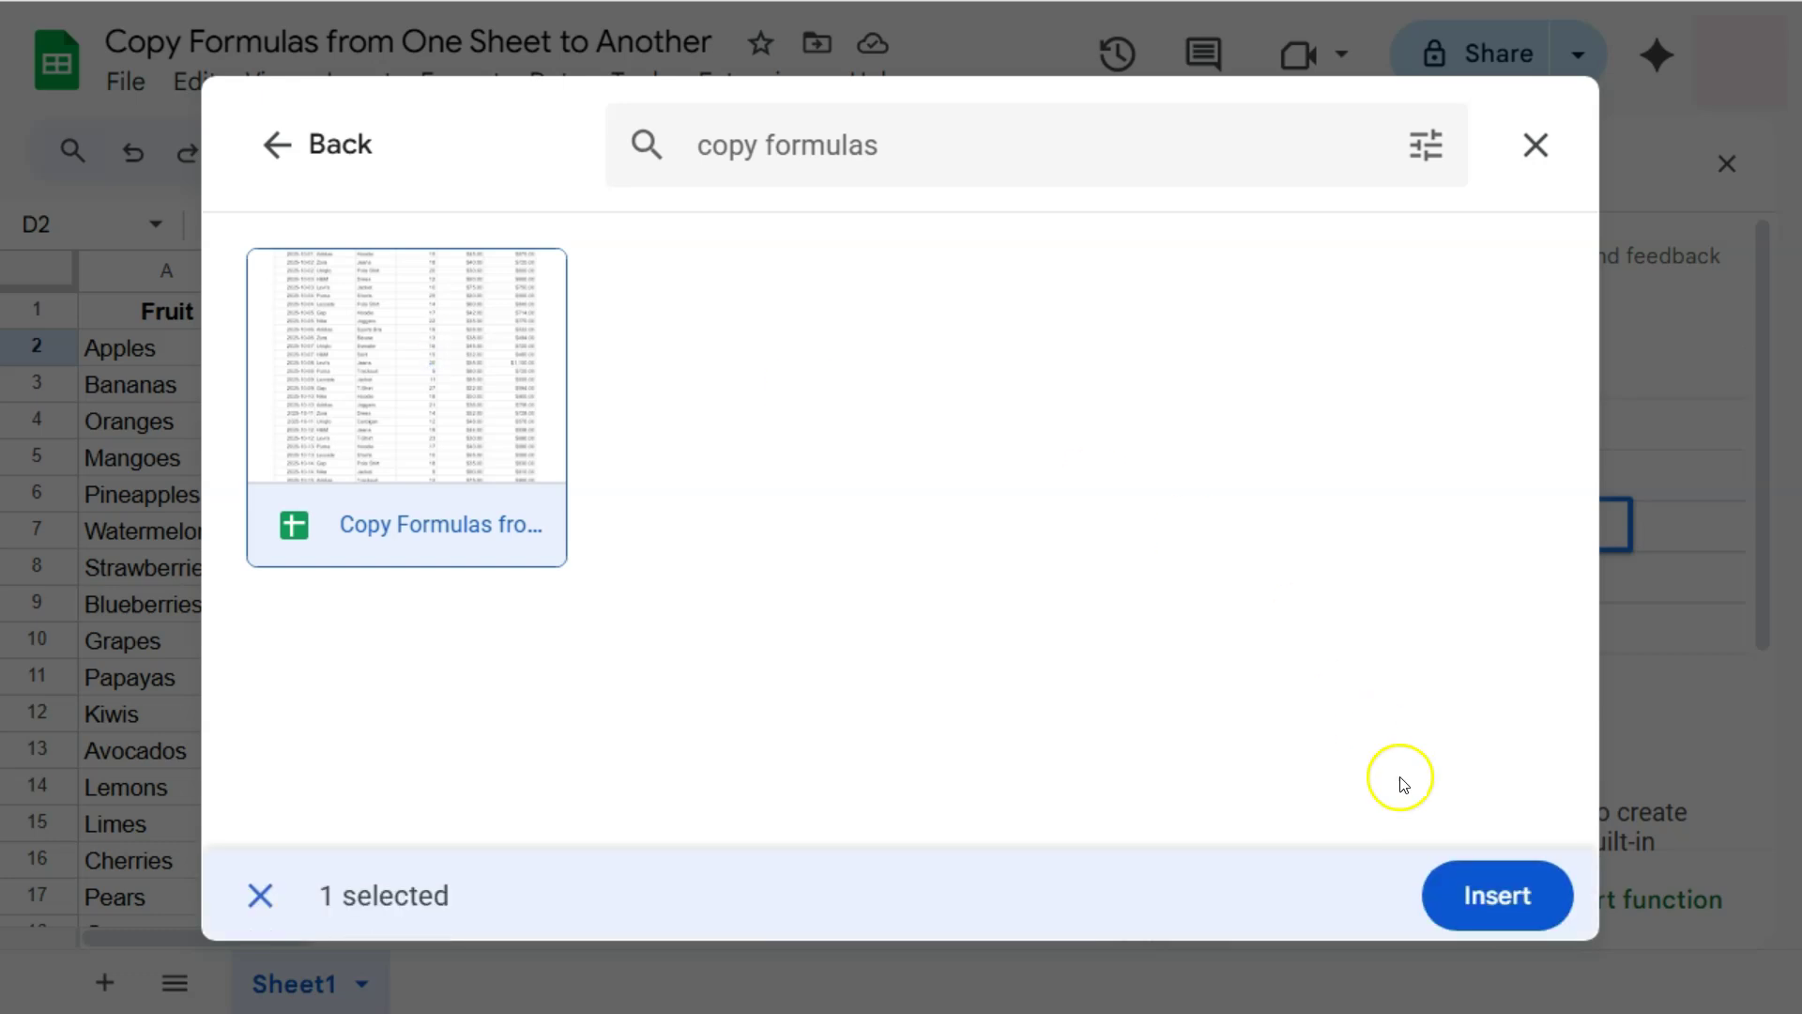
left_click(1497, 895)
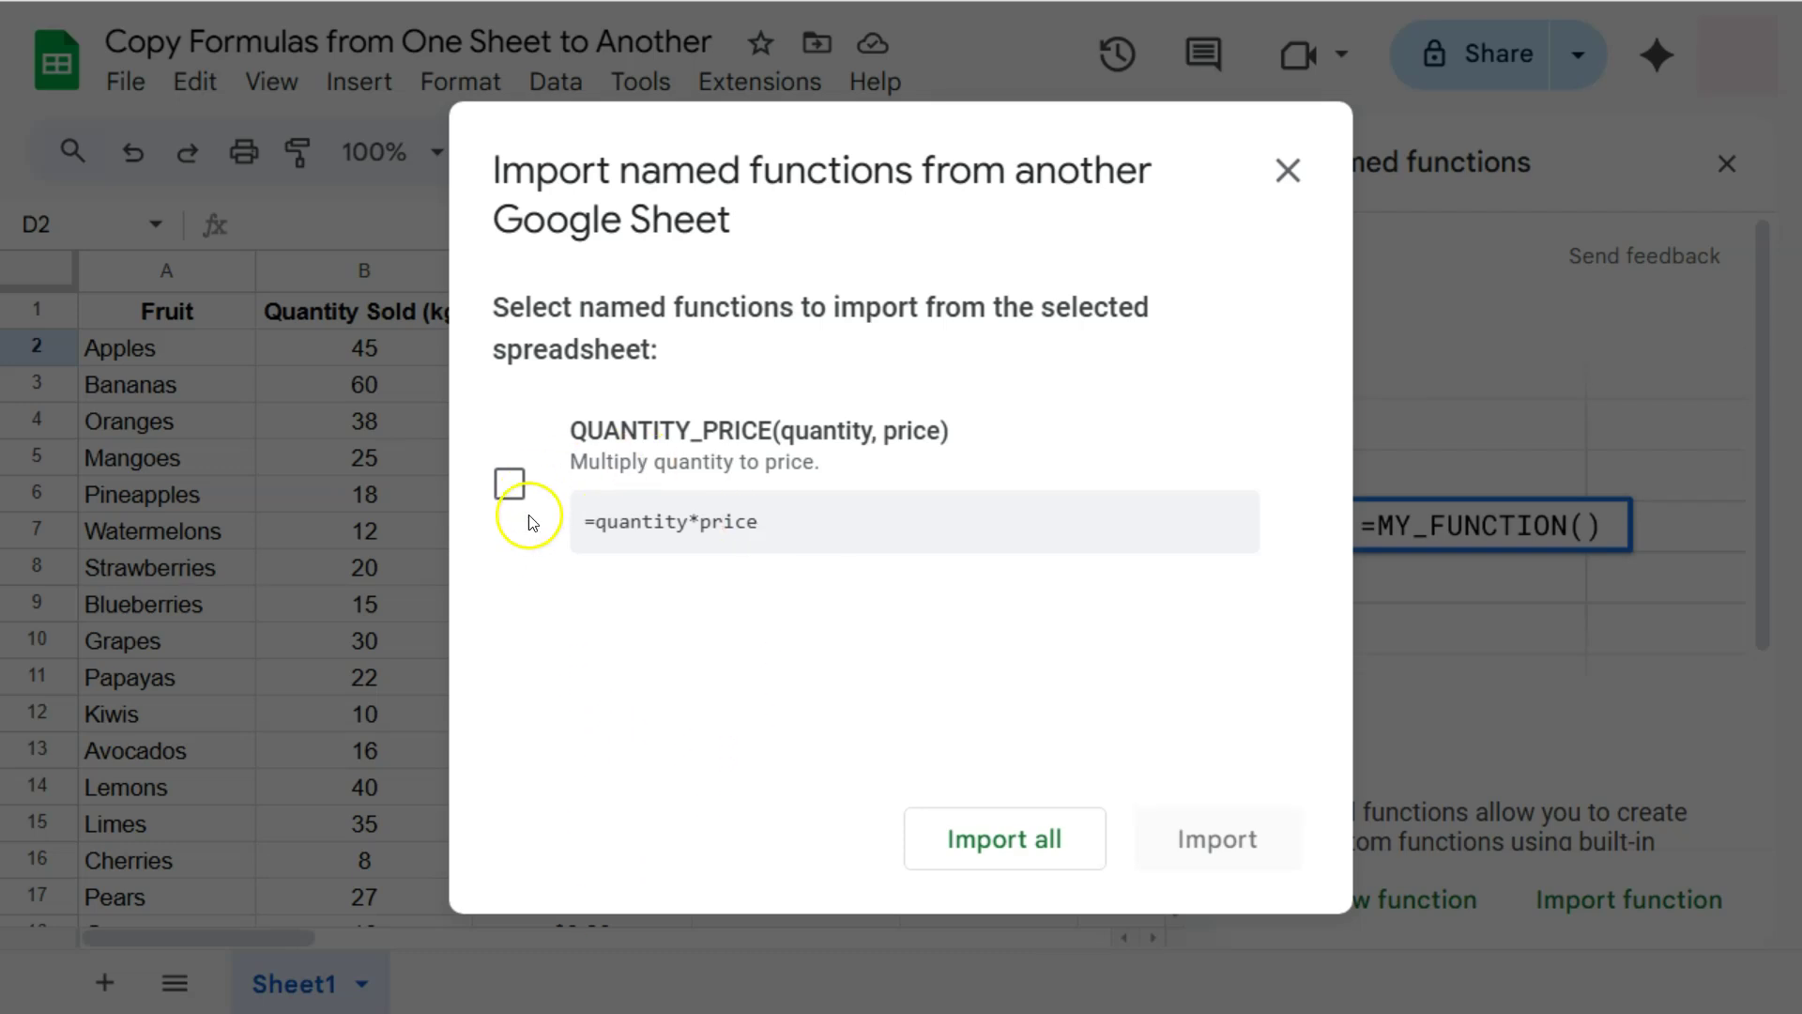
- Select QUANTITY_PRICE and import it into the fruit sales file
left_click(510, 488)
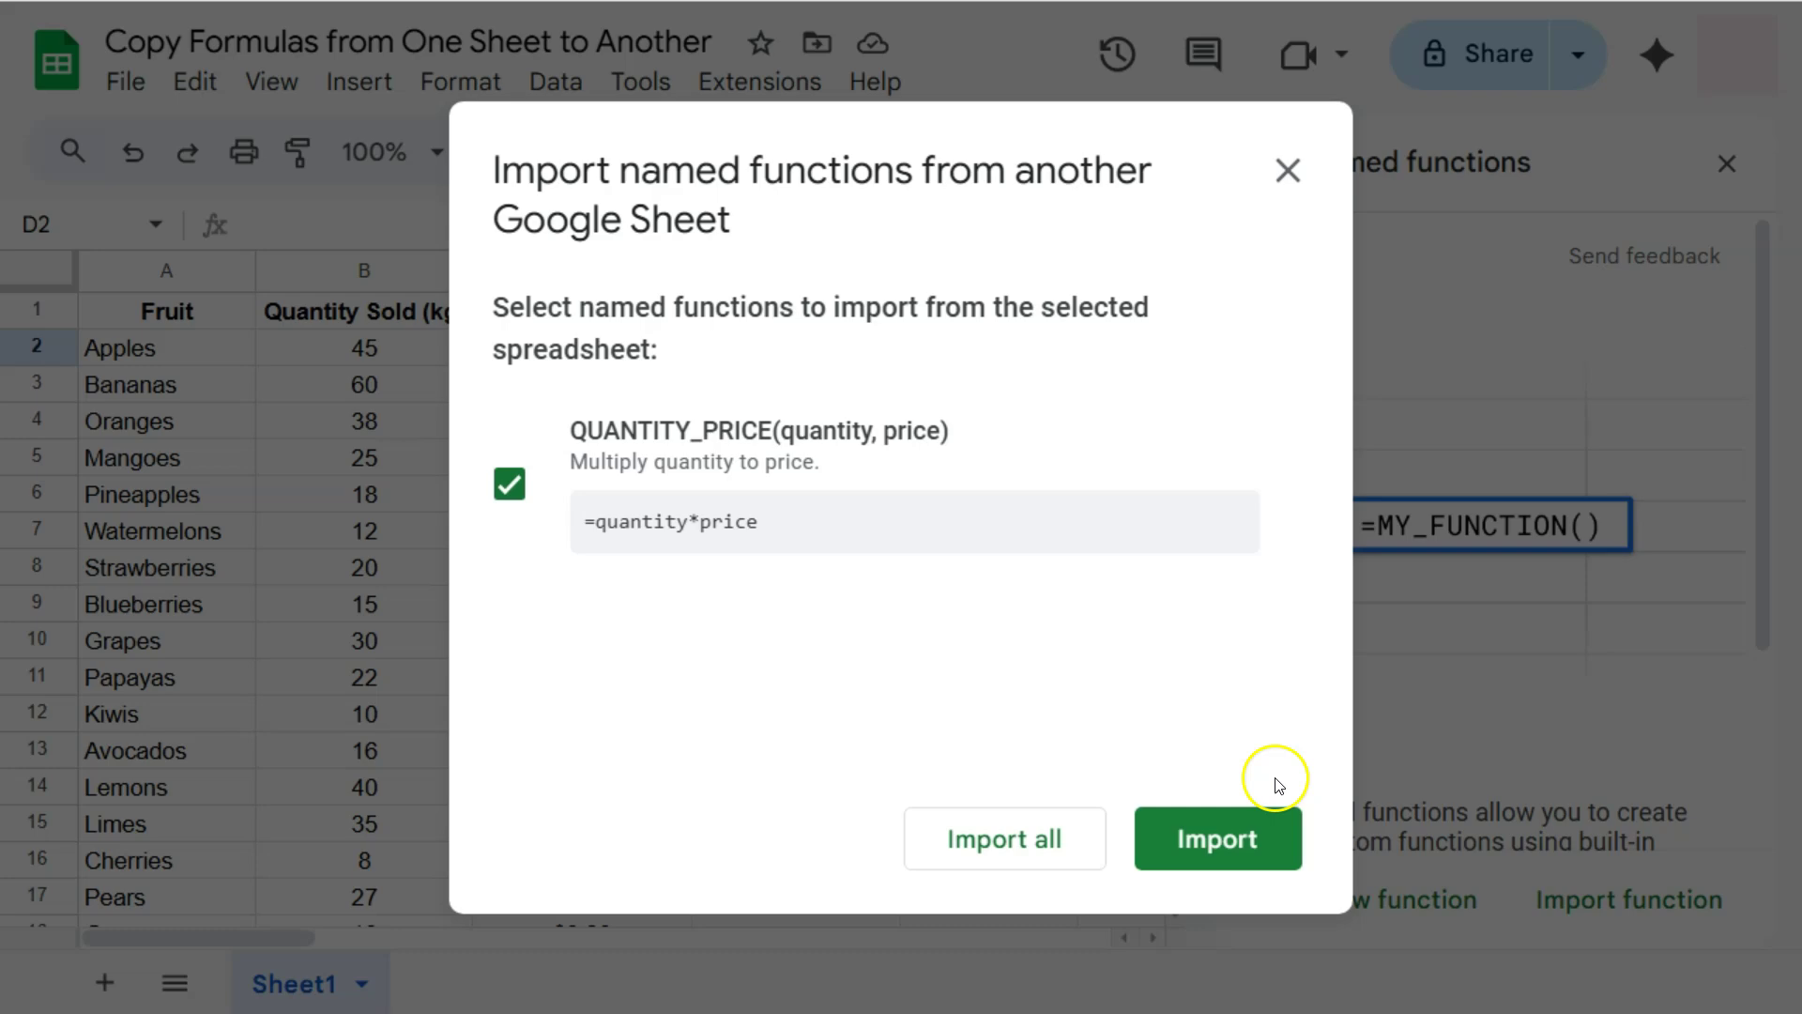
left_click(1244, 845)
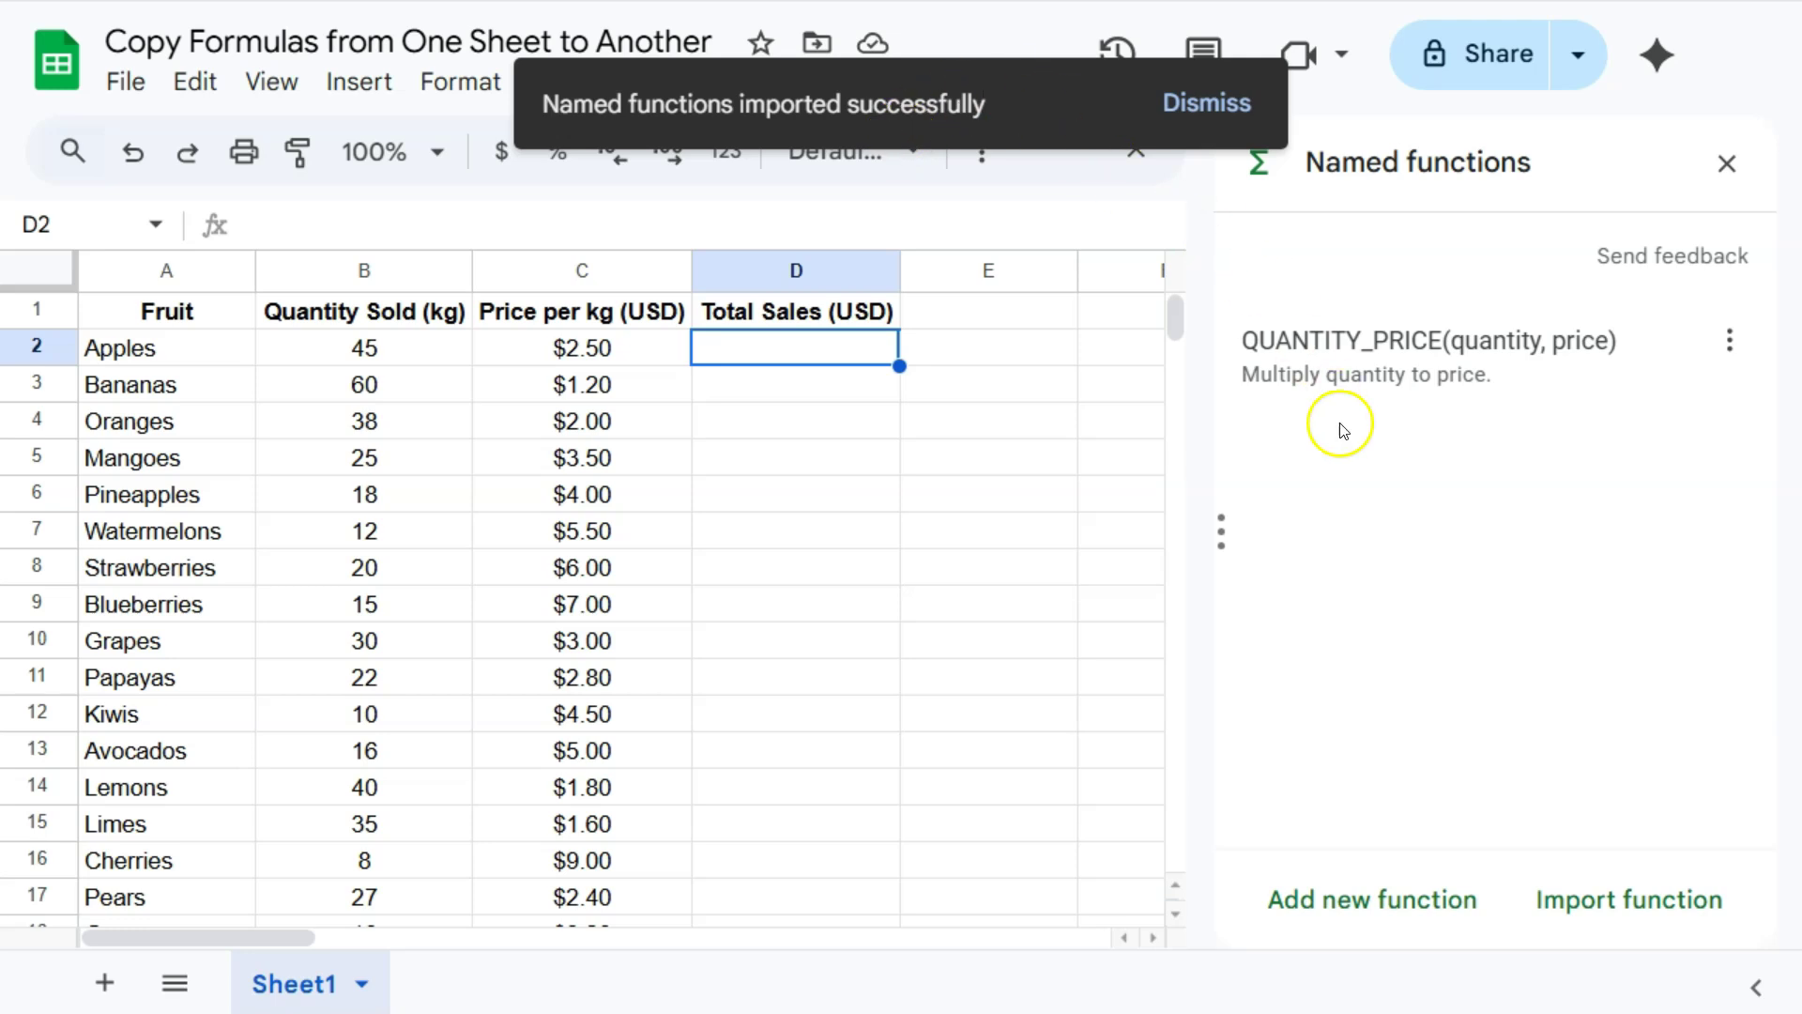
- Enter =QUANTITY_PRICE(B2, C2) in D2 for Apples, giving $112.50
left_click(779, 356)
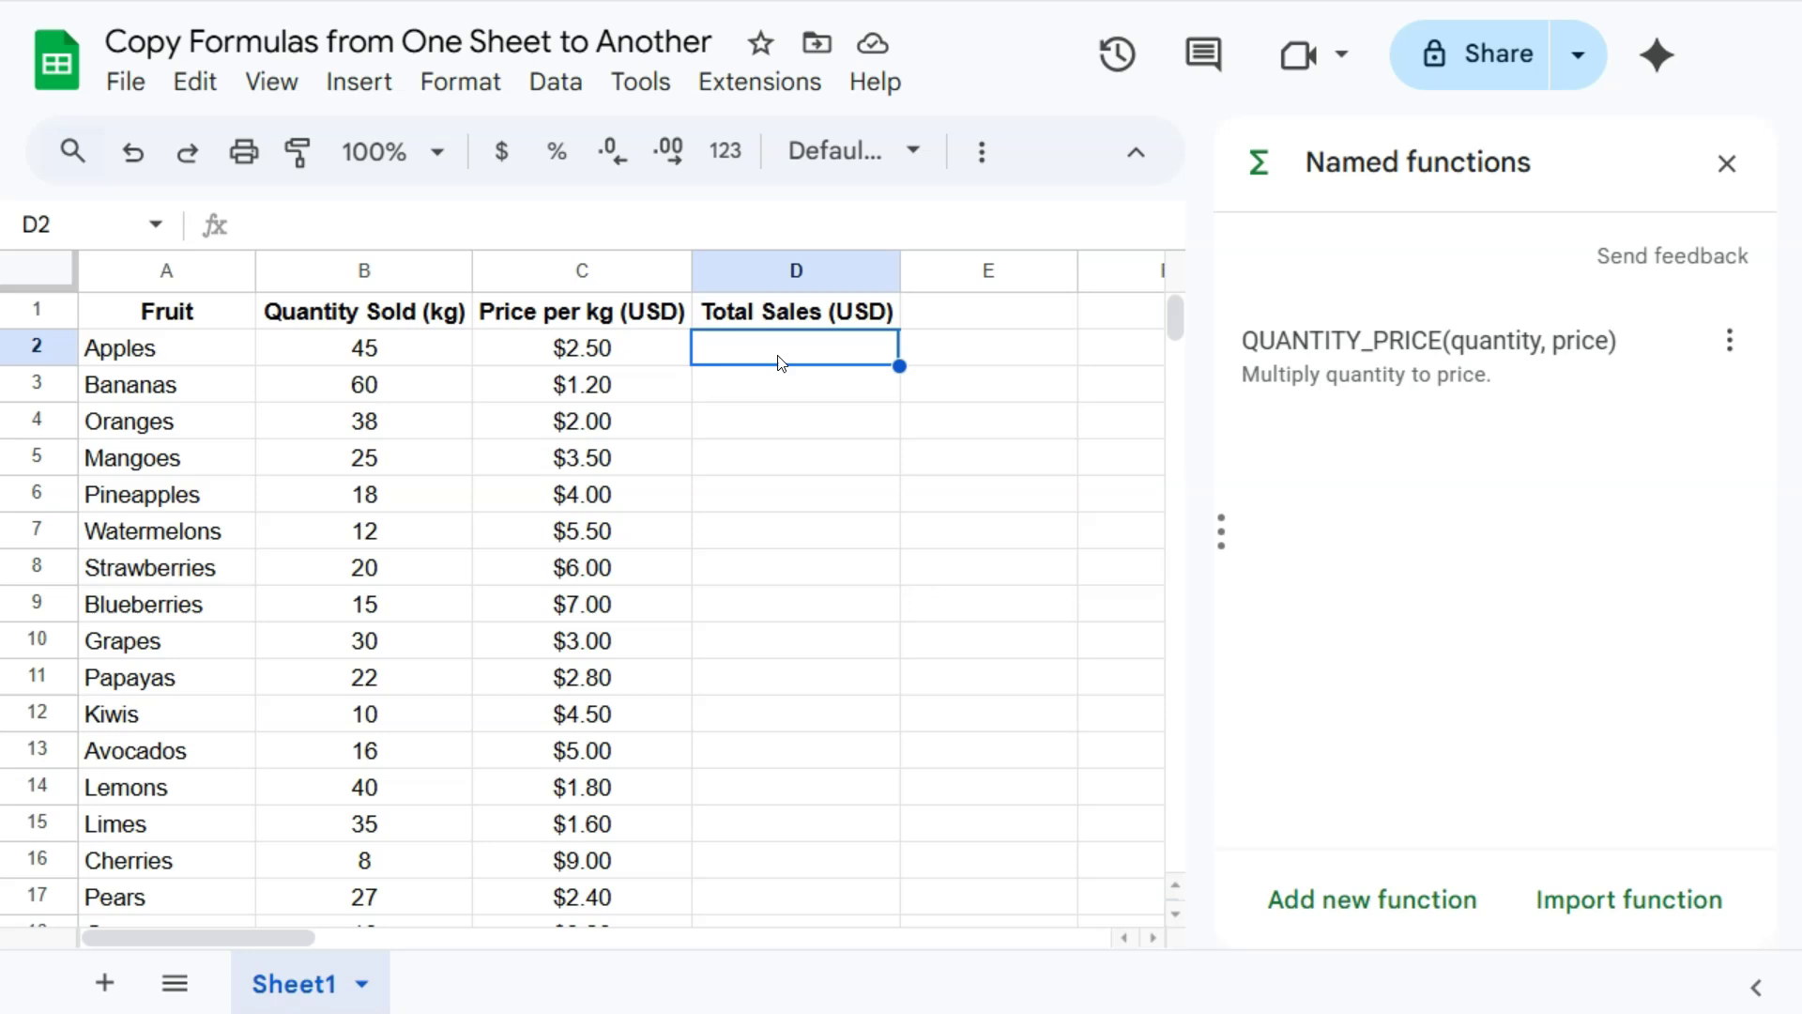
type("=")
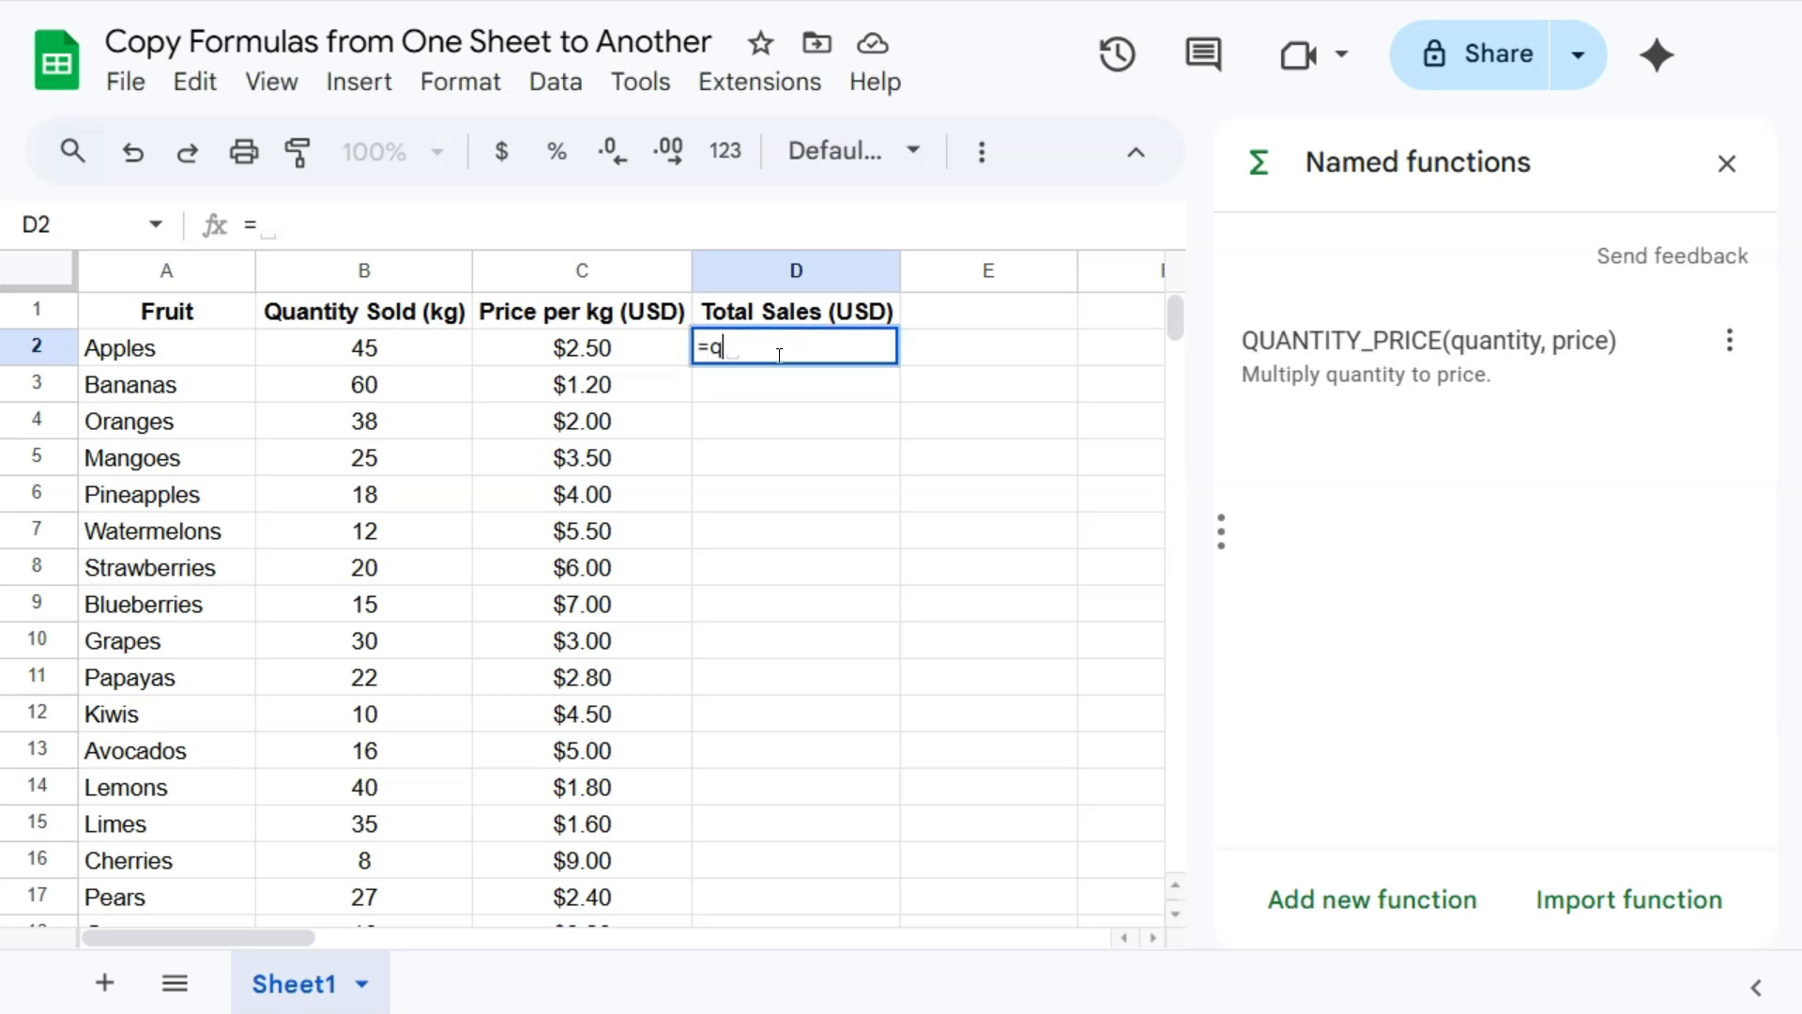
type("qu")
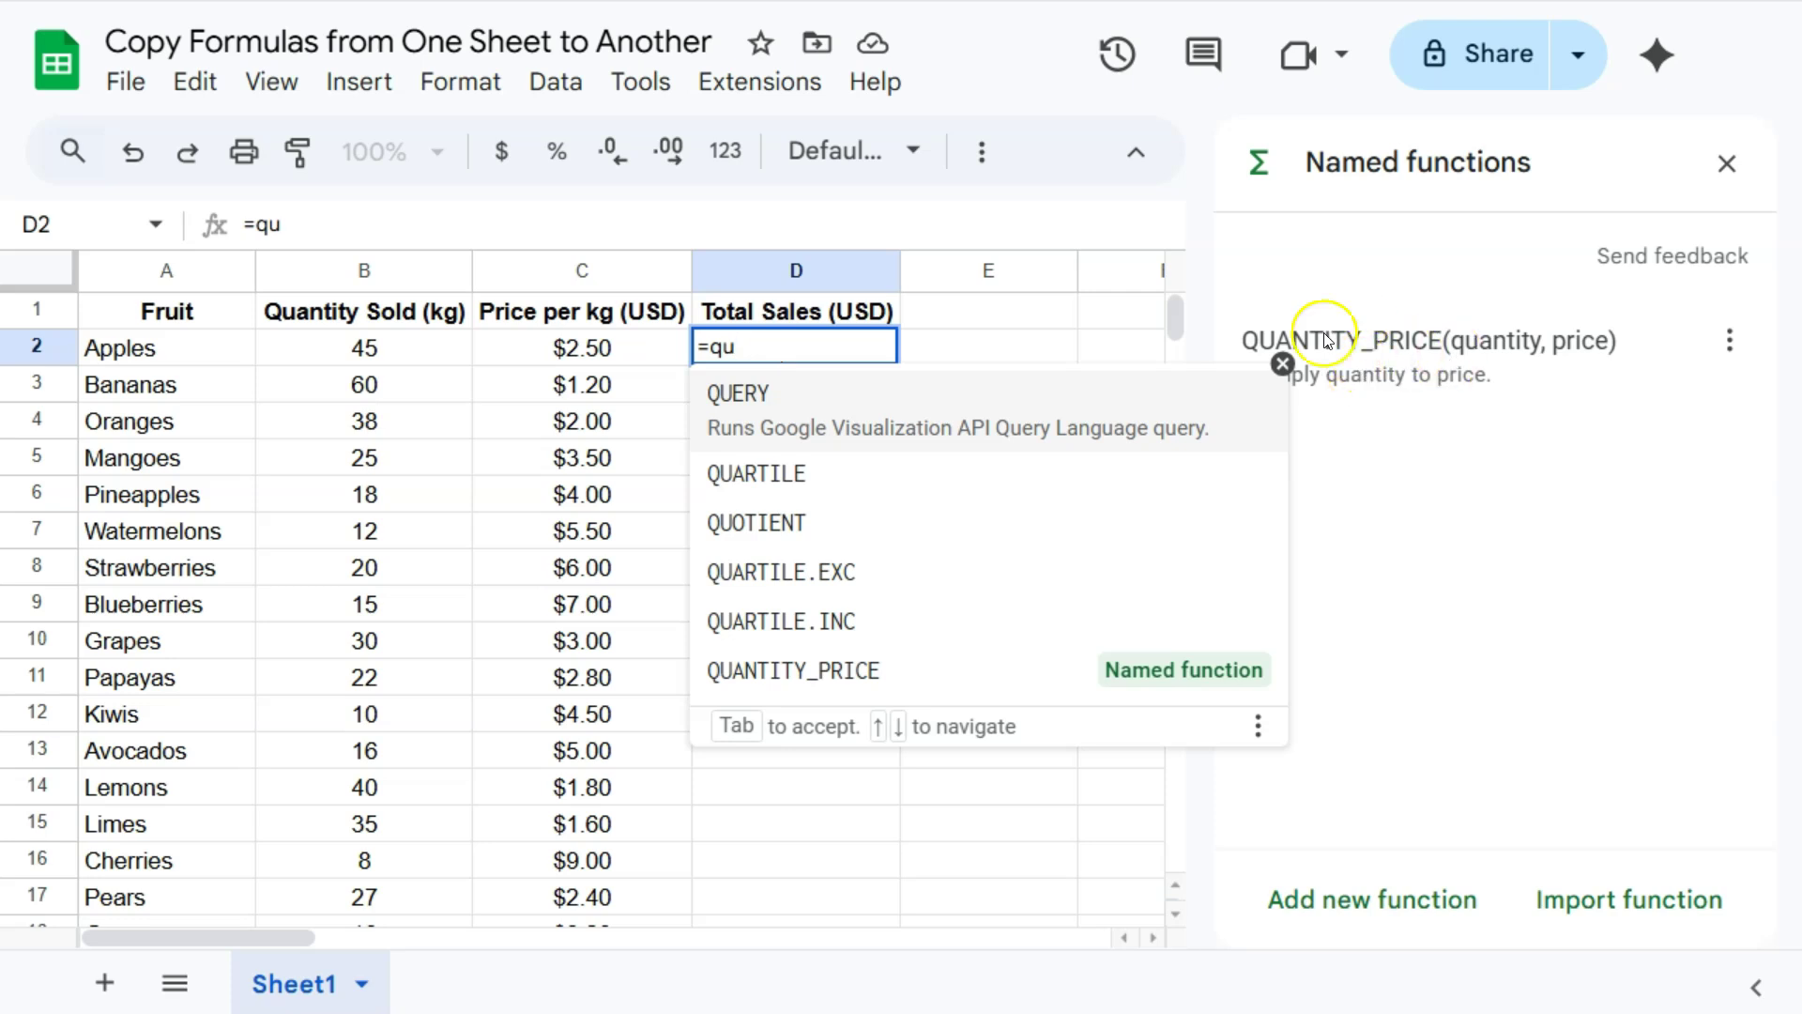
key("Up")
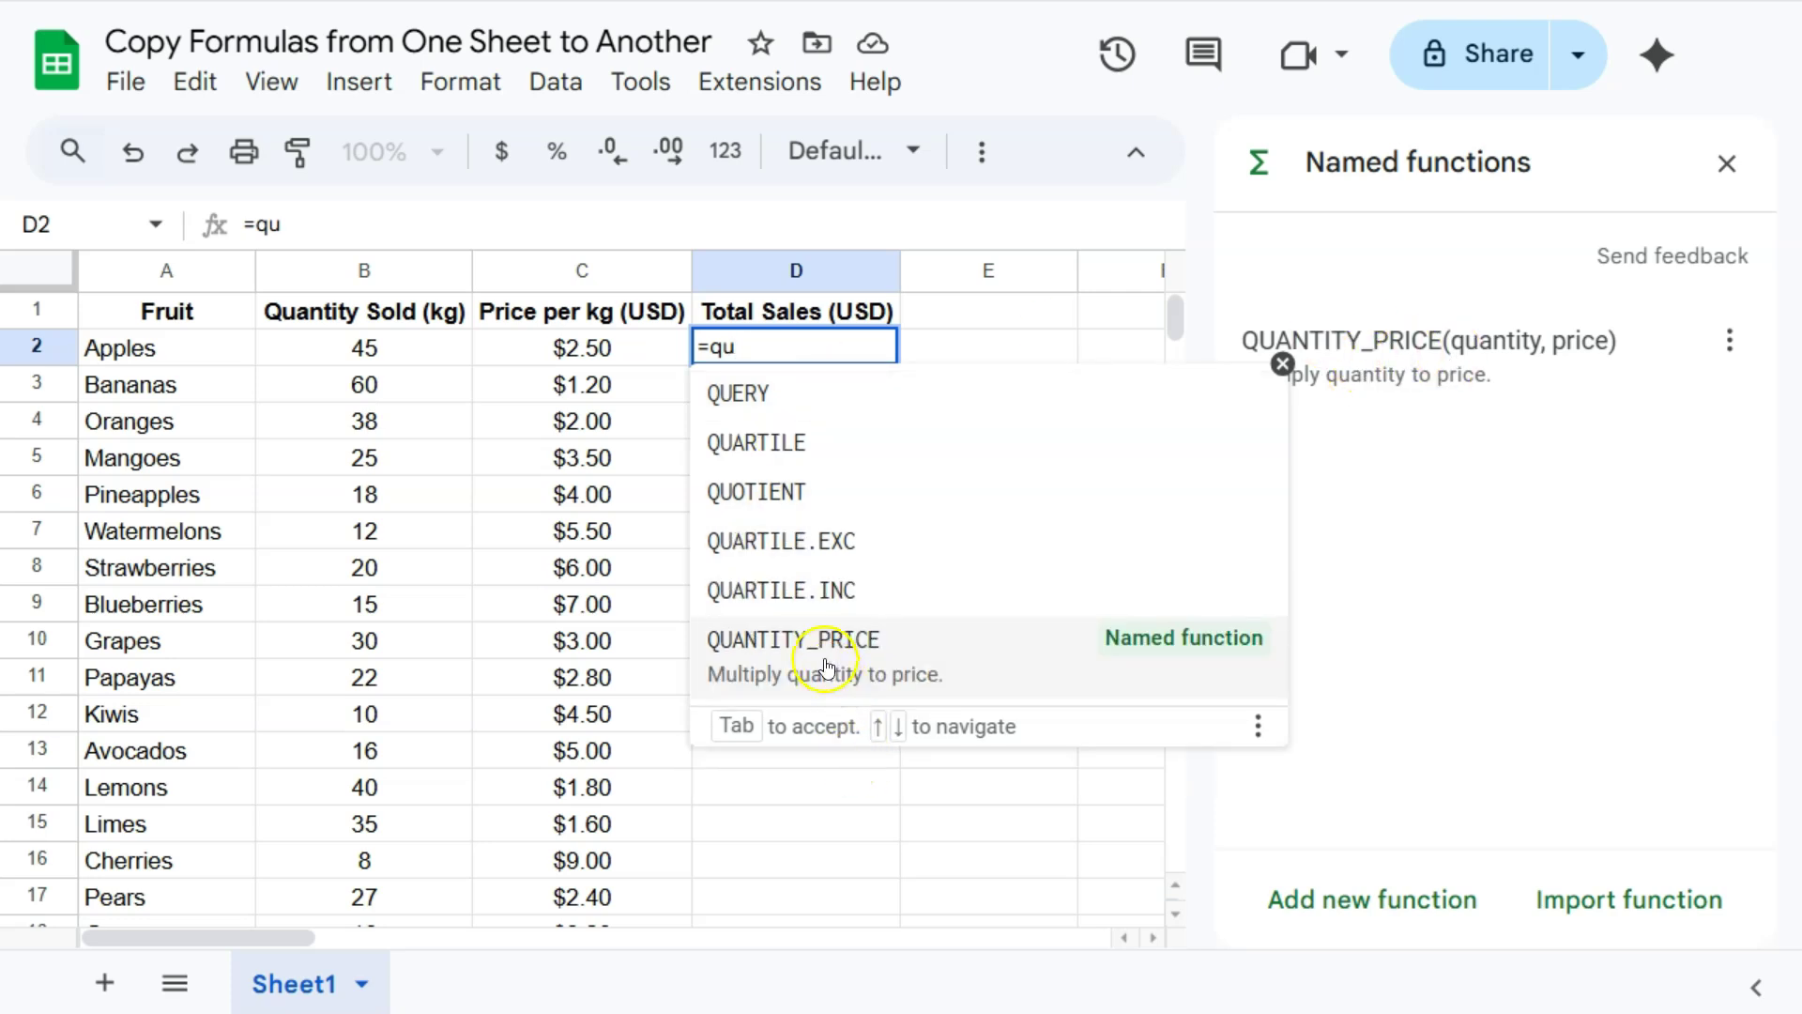
left_click(826, 639)
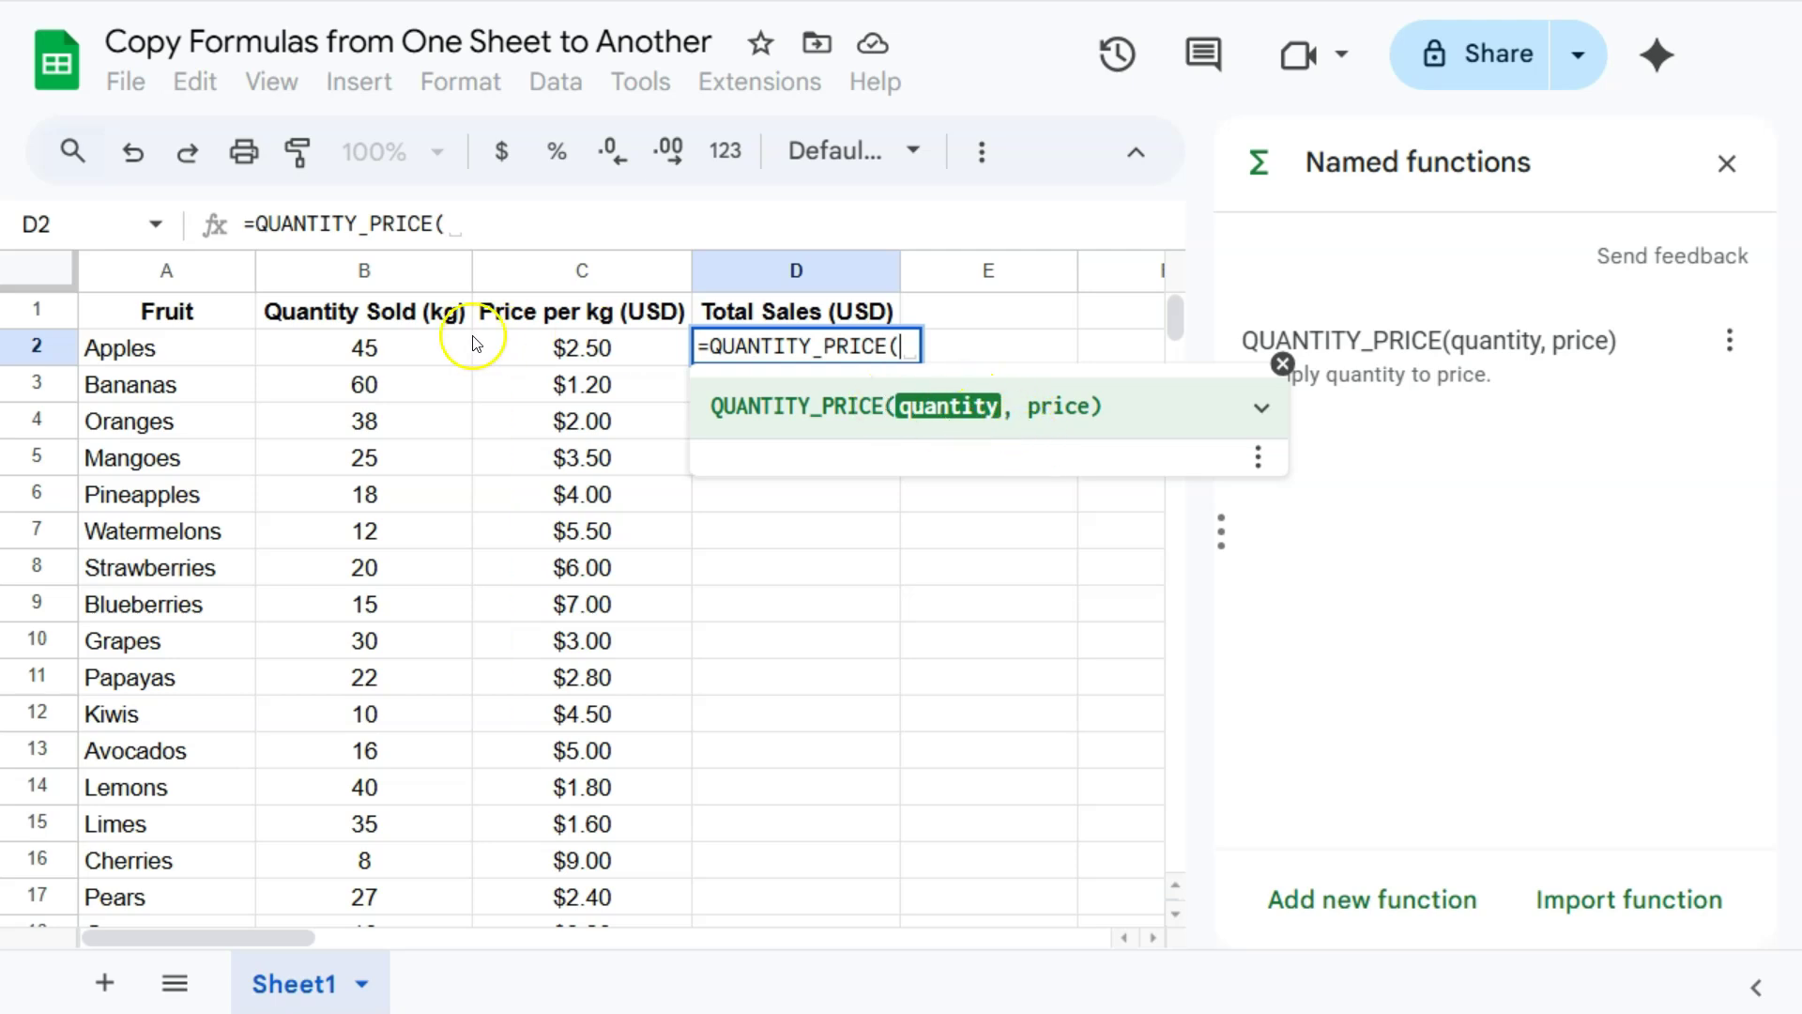
left_click(394, 348)
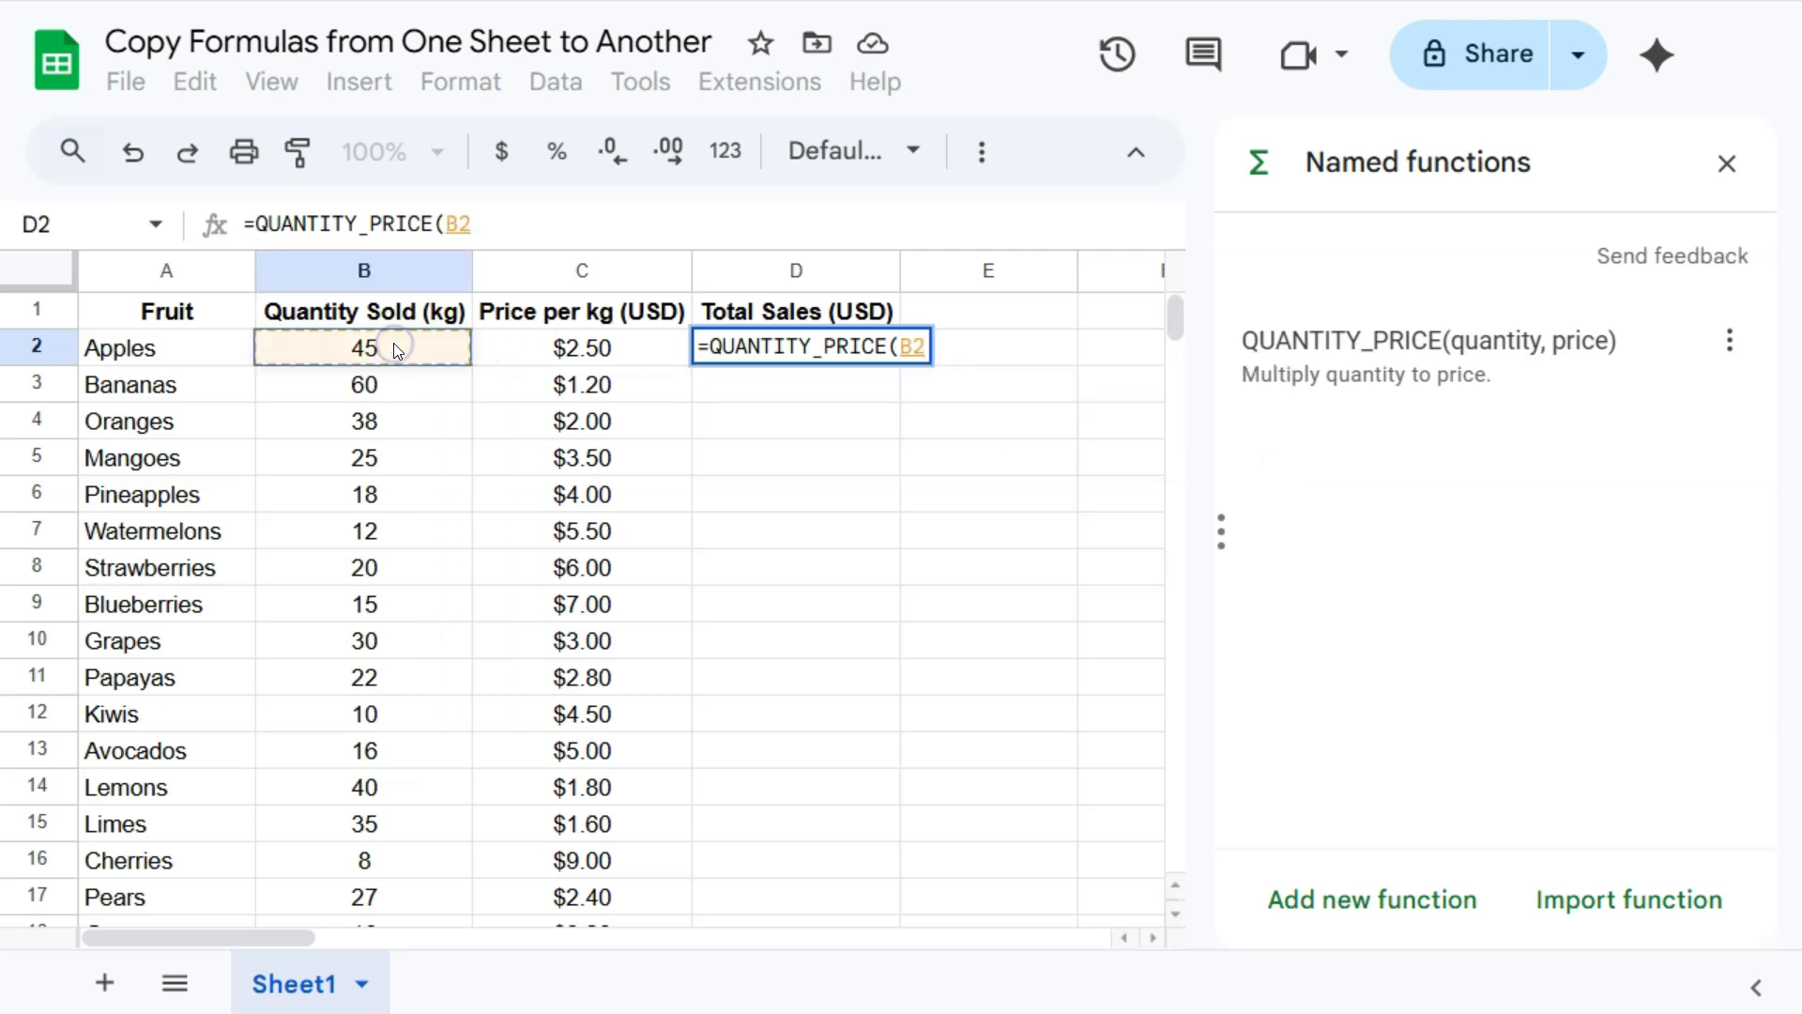
type(",")
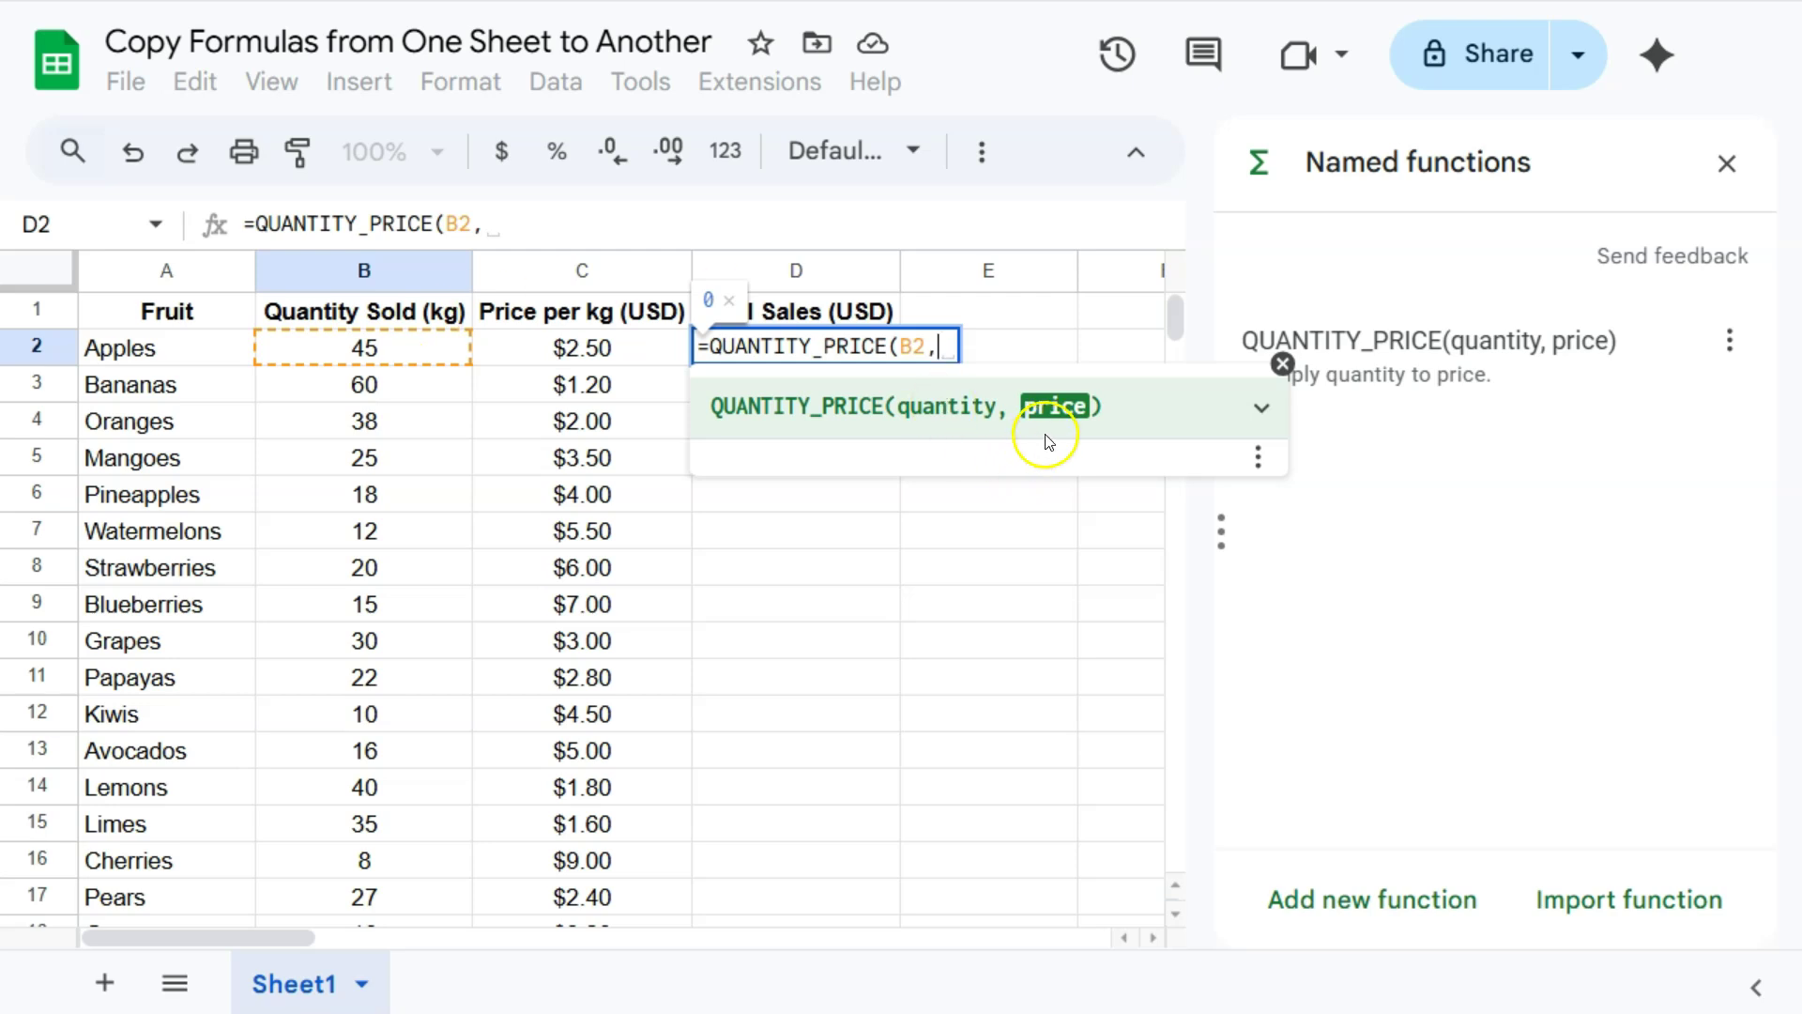
left_click(610, 350)
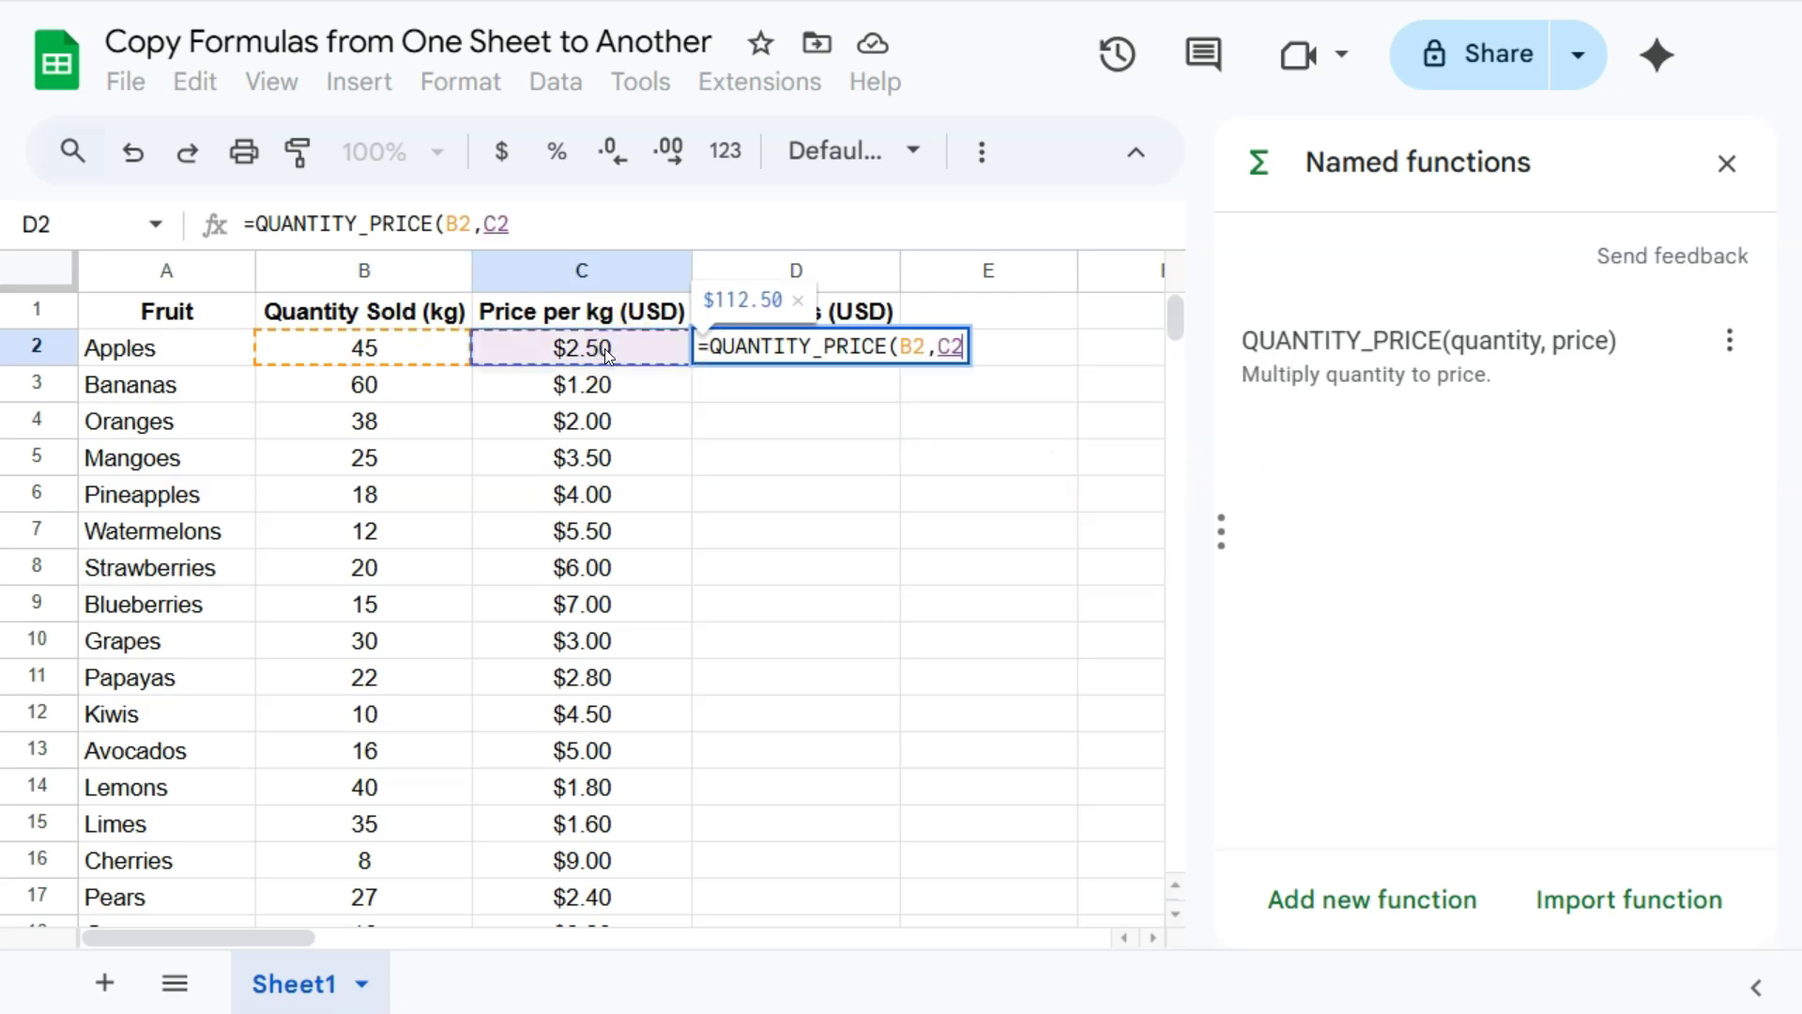
key("Return")
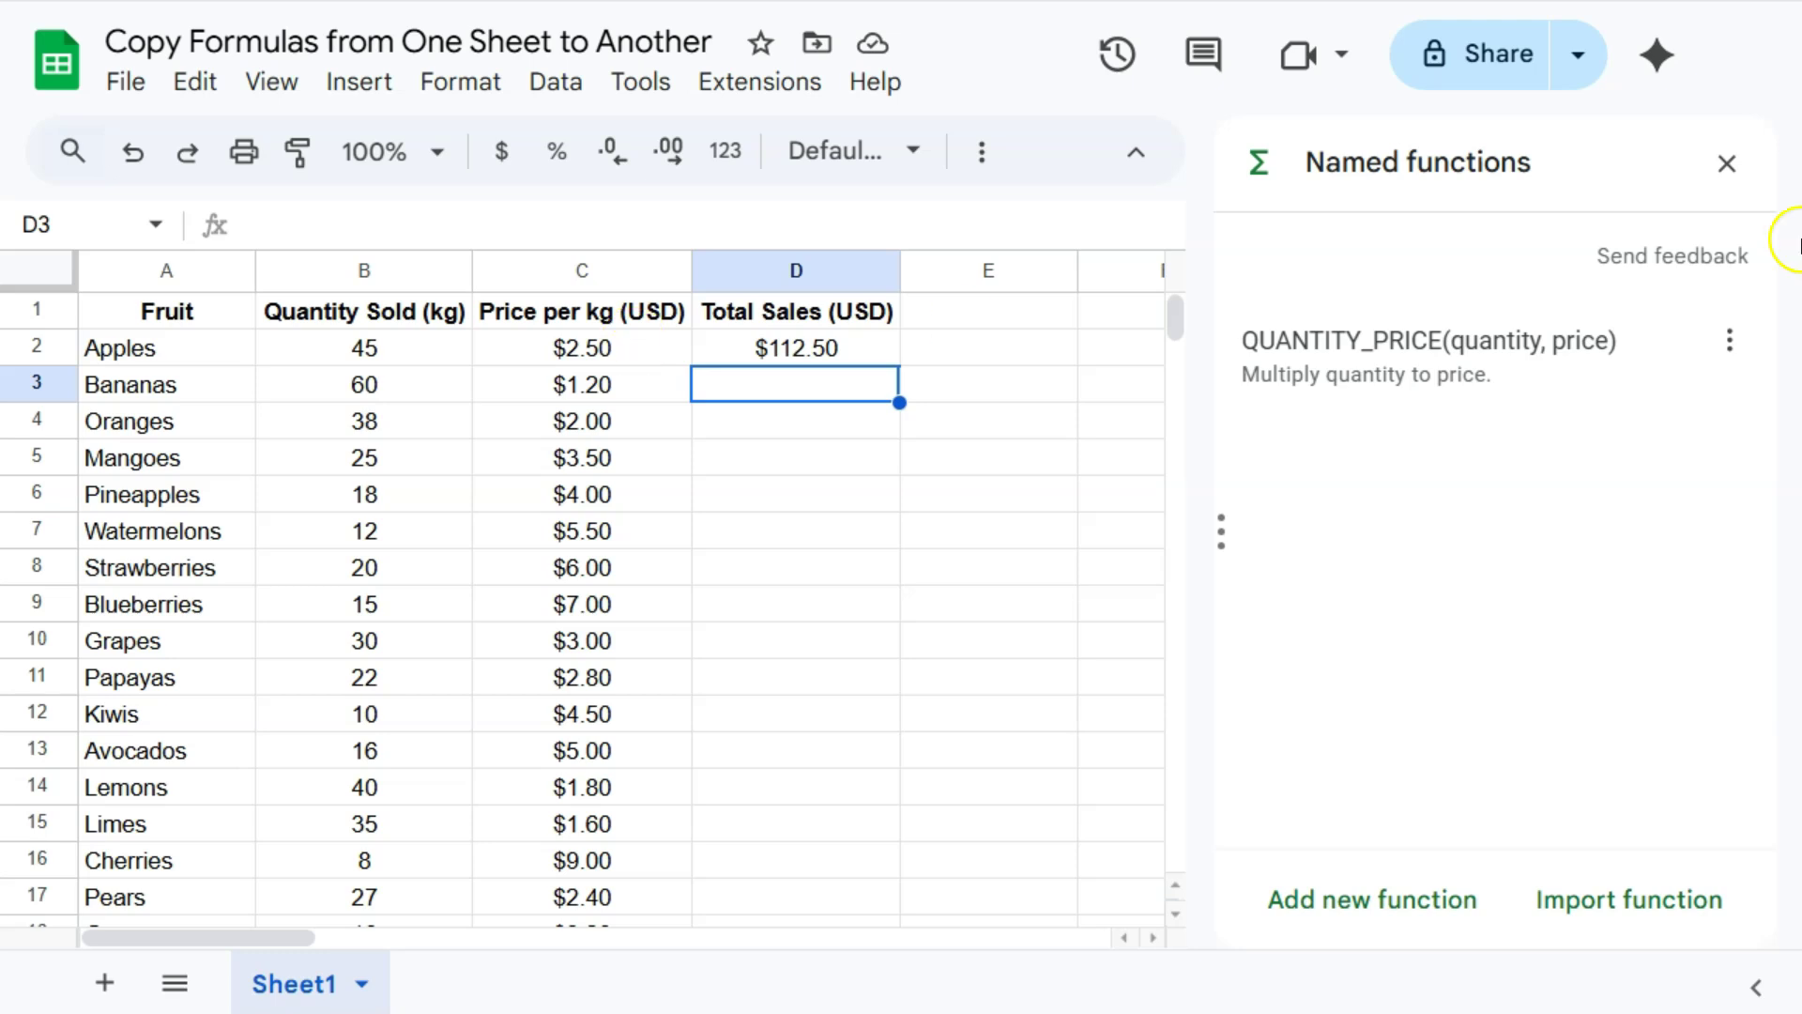
- Close the Named functions panel and fill D2's QUANTITY_PRICE formula down the Total Sales column
left_click(1725, 164)
left_click(865, 347)
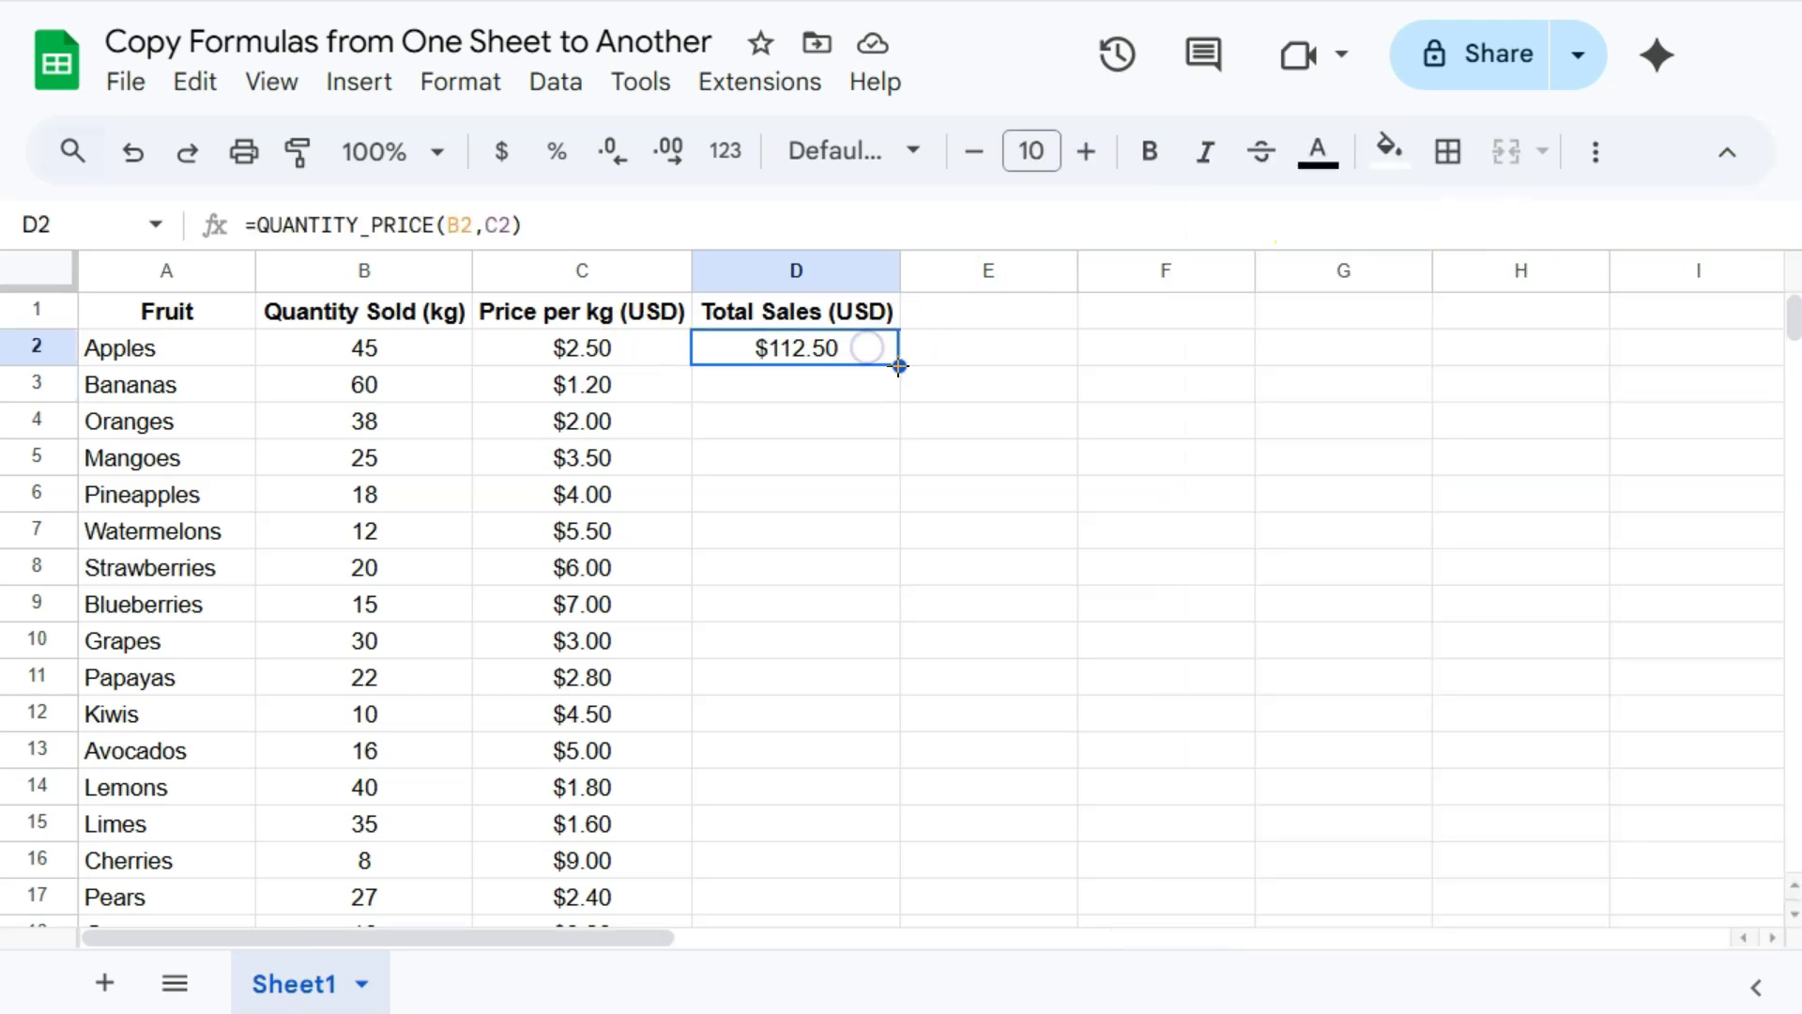
double_click(898, 365)
left_click(954, 354)
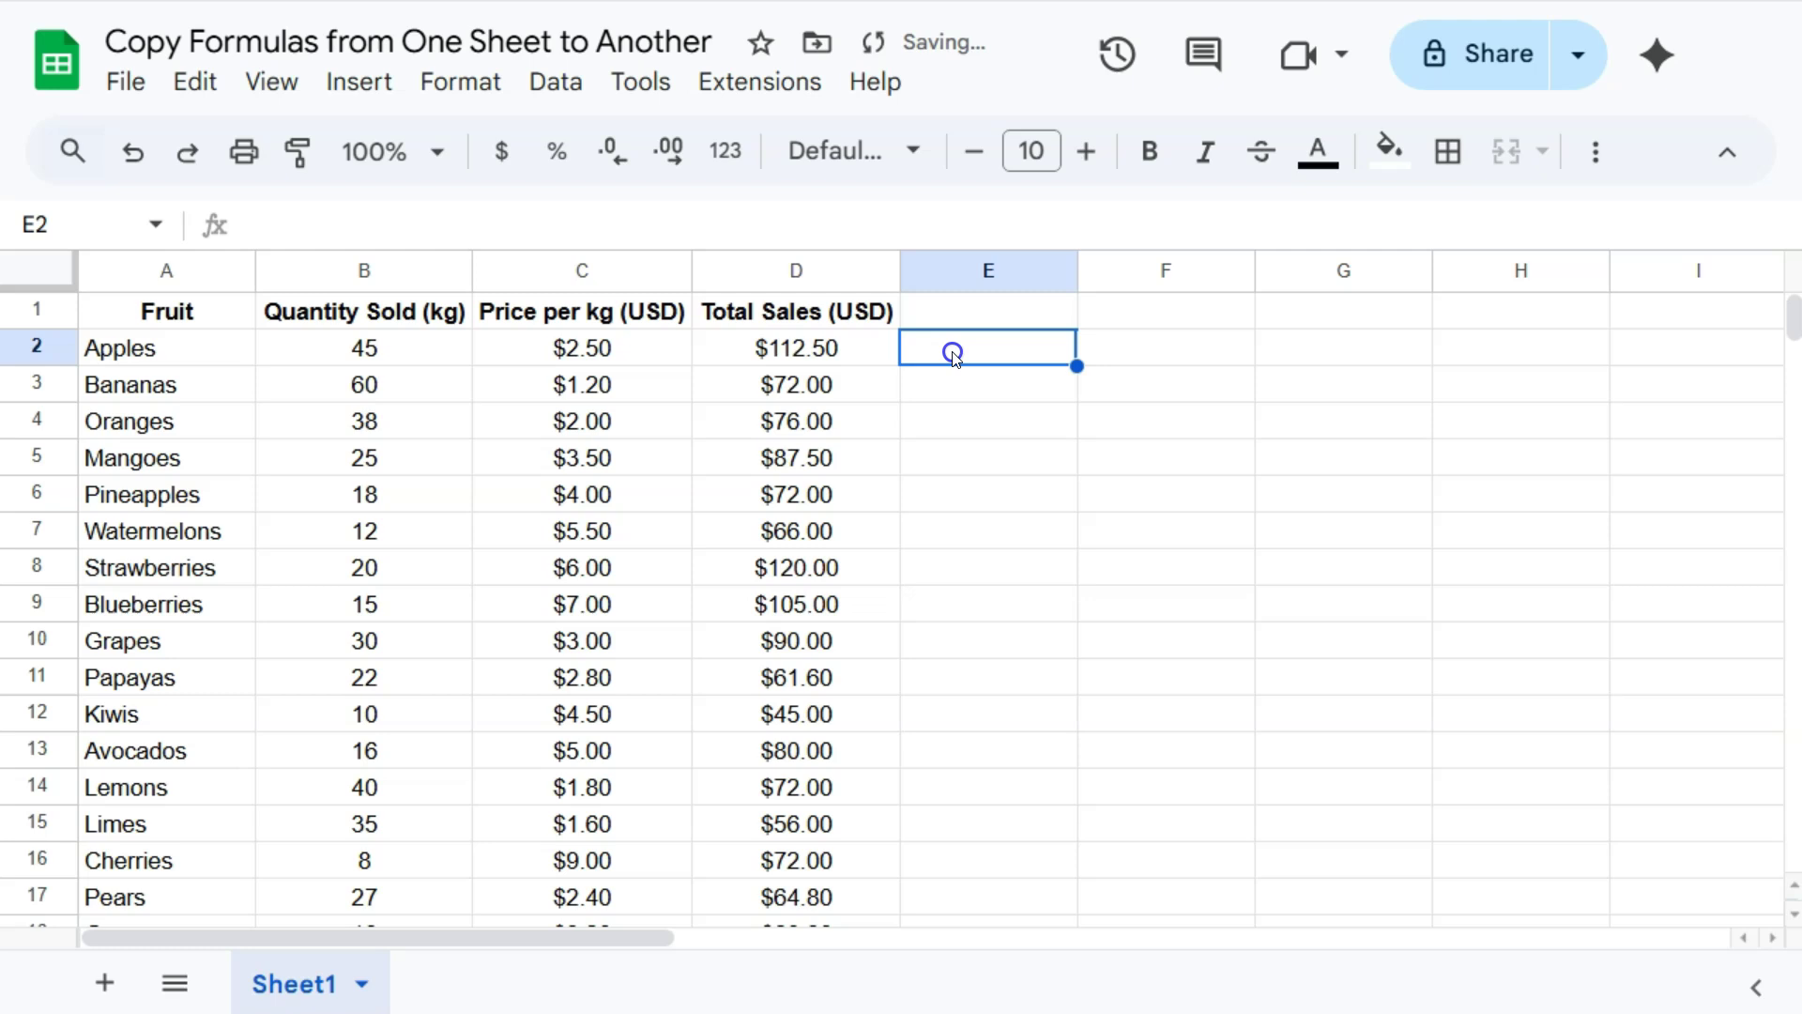